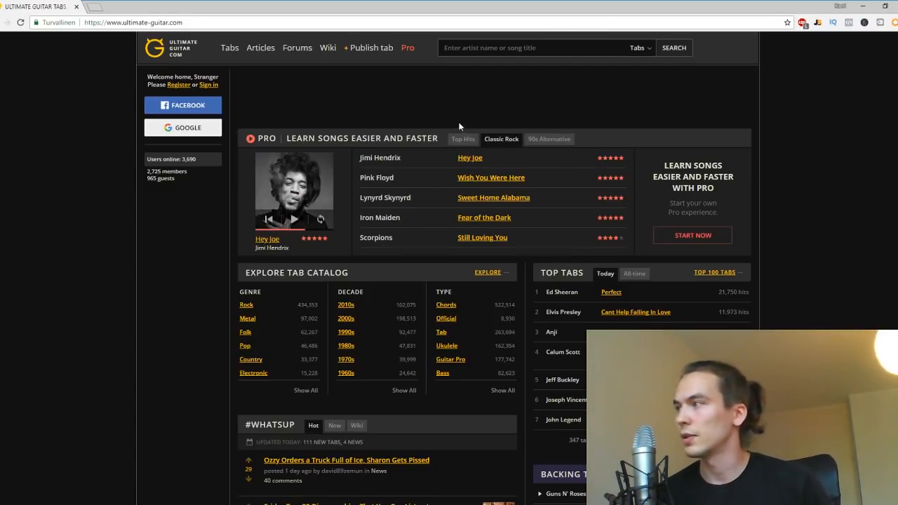
Search the site's tabs for metallica and look over the results.
click(537, 51)
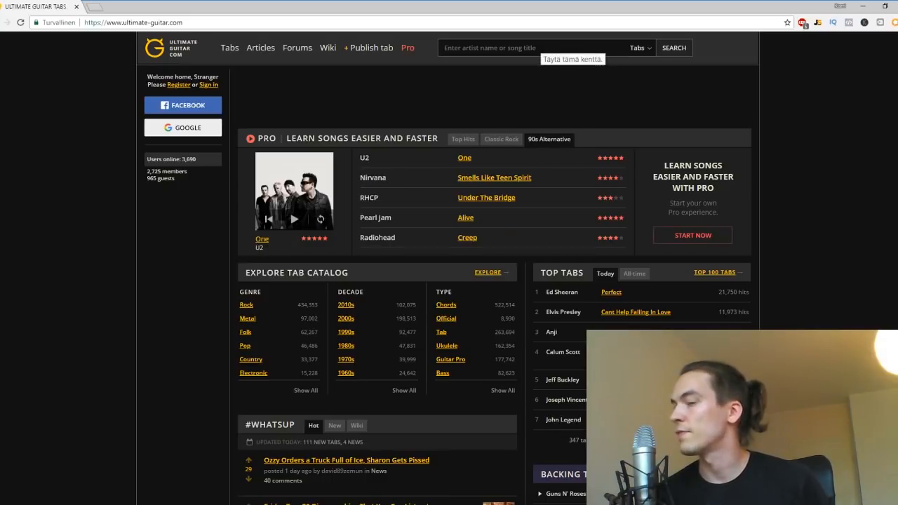
click(775, 148)
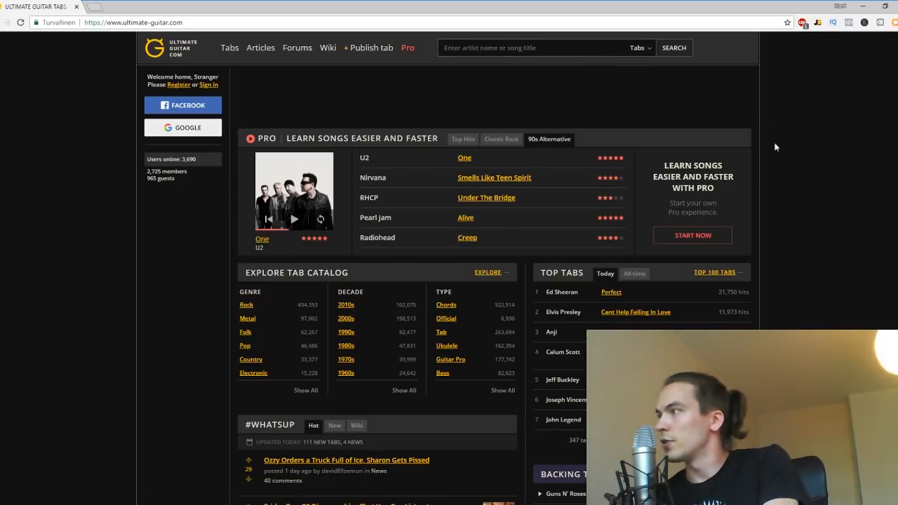
click(498, 48)
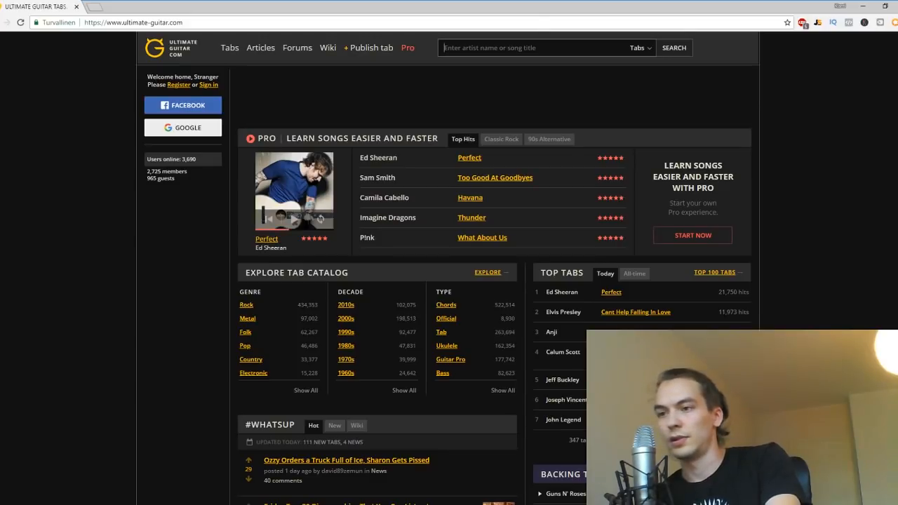
text(metallica)
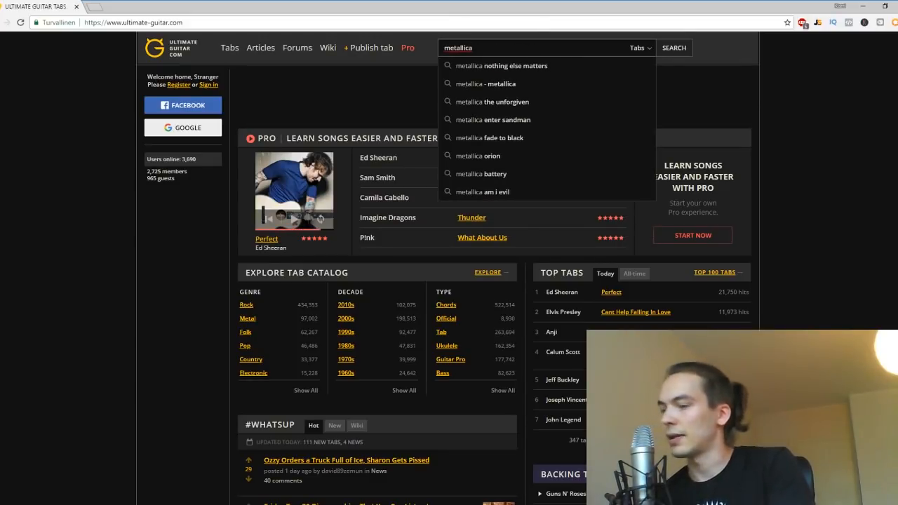
key(Return)
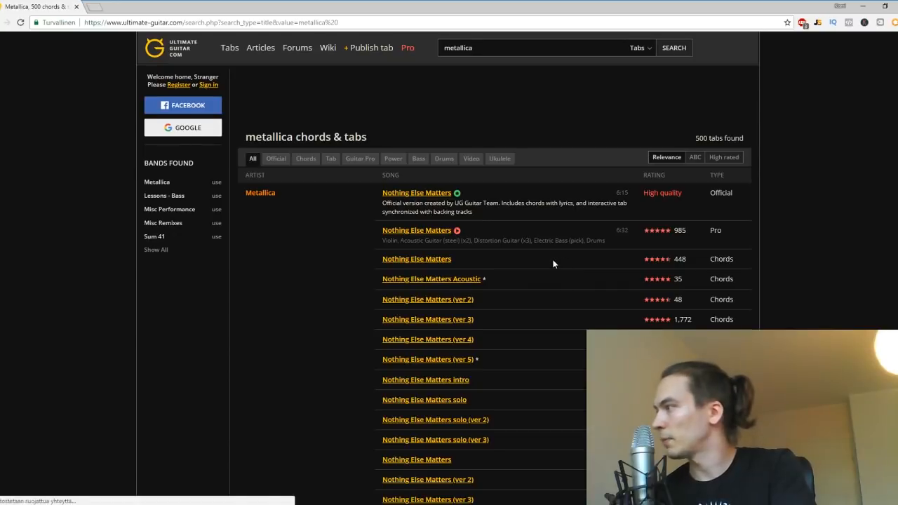
scroll(552, 263, down, 4)
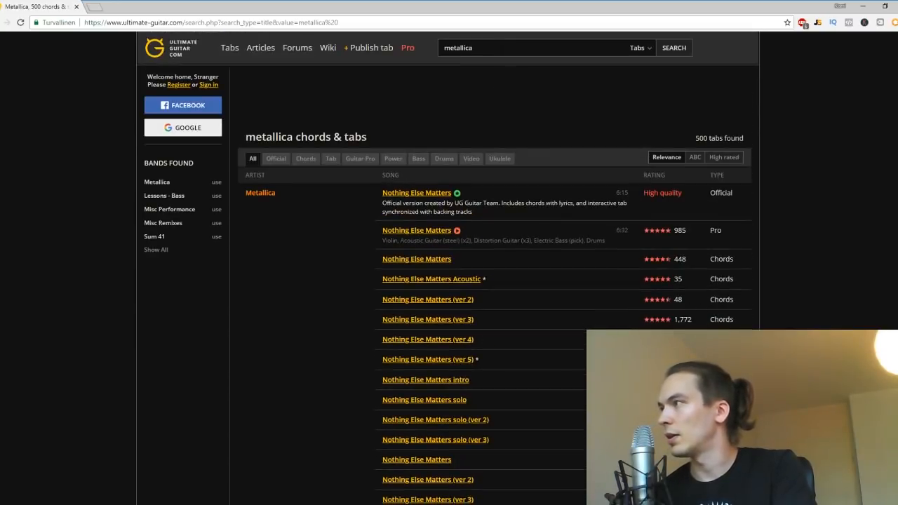
Narrow the tab search to "metallica master of puppets".
click(500, 48)
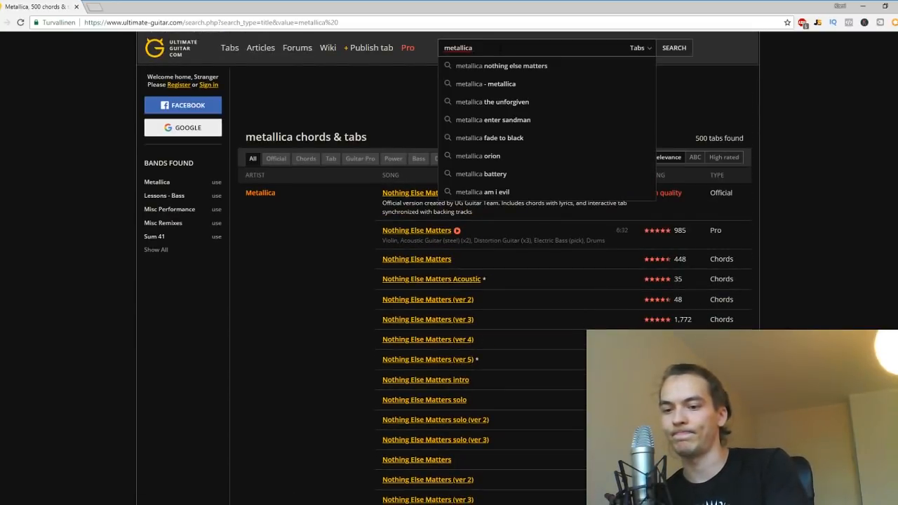
text(master of p)
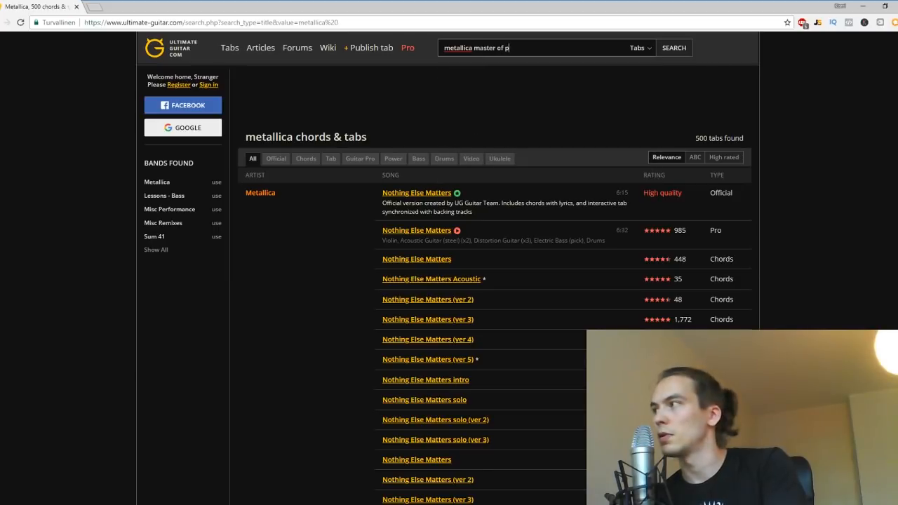
text(uppets)
key(Return)
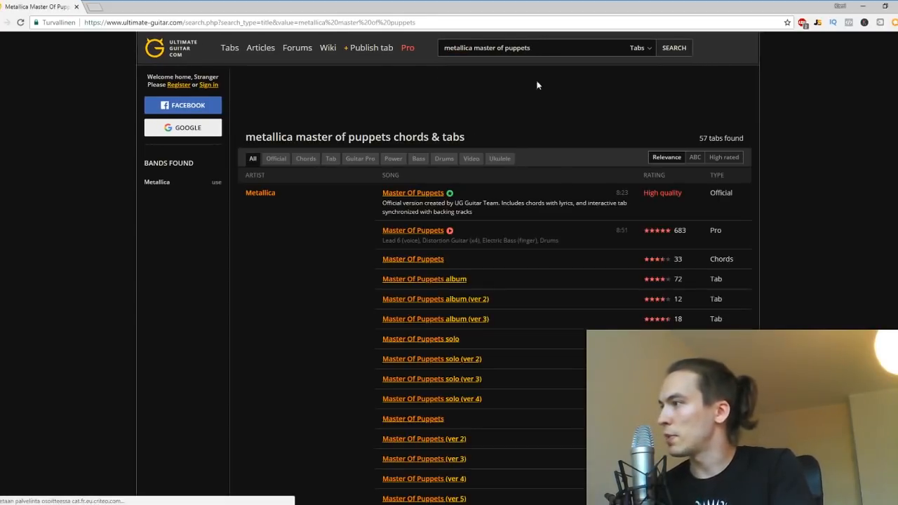
scroll(707, 184, down, 1)
scroll(708, 182, up, 1)
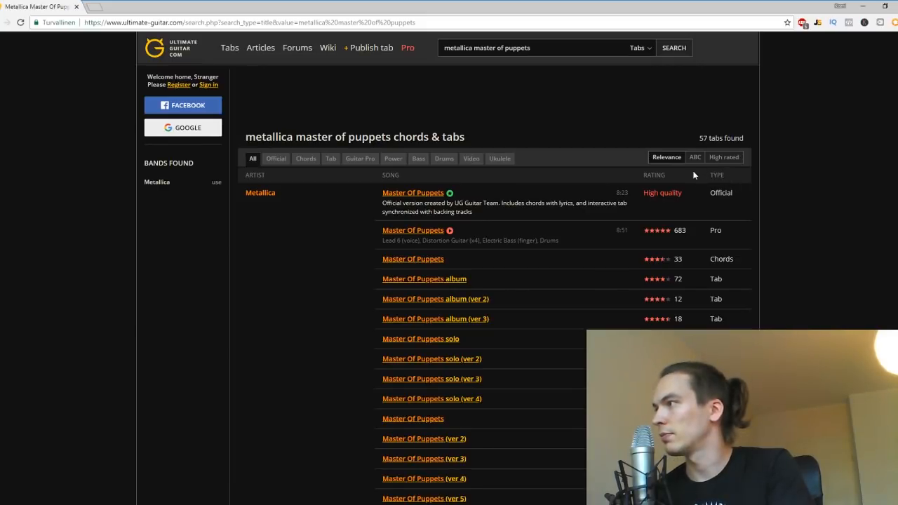
Filter the results to Guitar Pro tabs, check the high-rated listing and return to sorting by relevance.
click(355, 157)
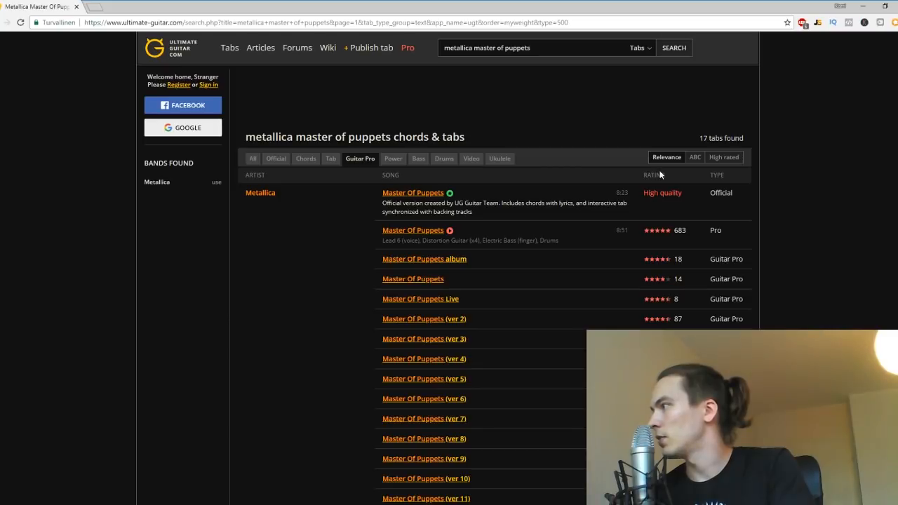
click(715, 160)
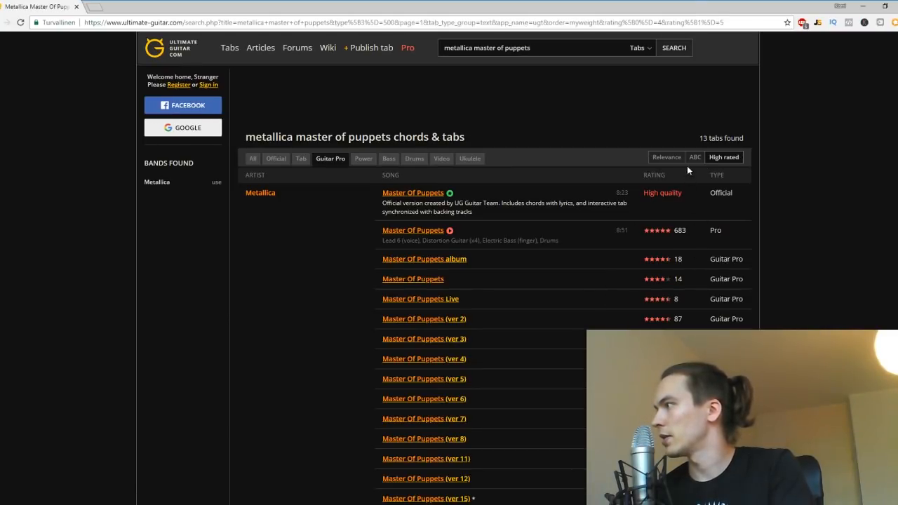
click(665, 157)
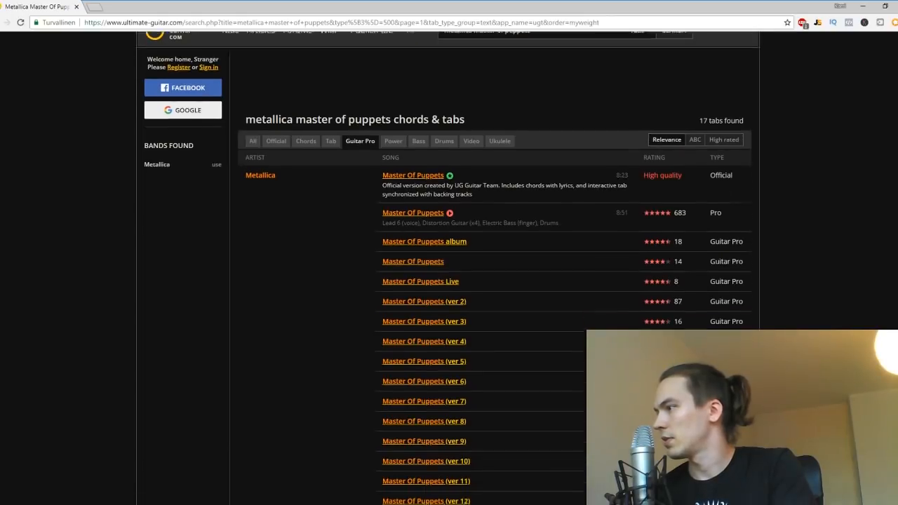
Check the rating of Master Of Puppets (ver 6) in the results and open that Guitar Pro tab.
scroll(489, 305, down, 1)
drag(689, 304, 646, 304)
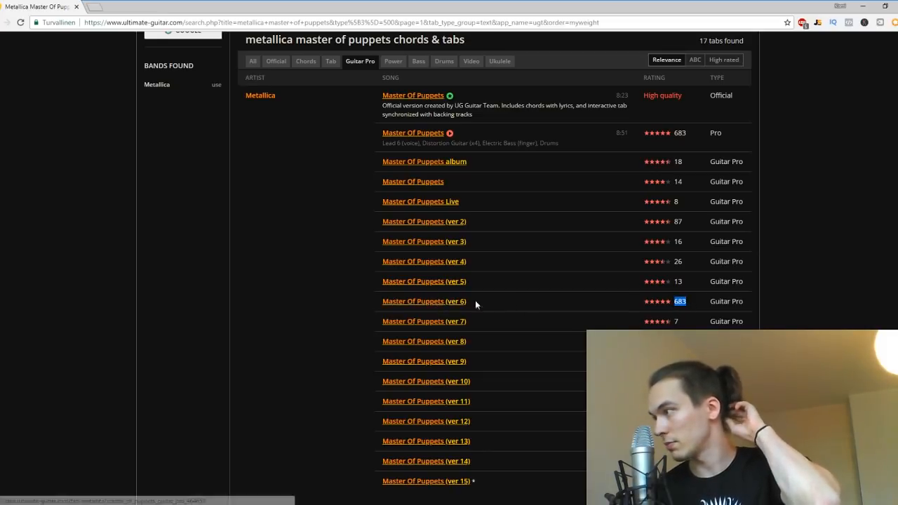
drag(707, 304, 746, 303)
click(523, 298)
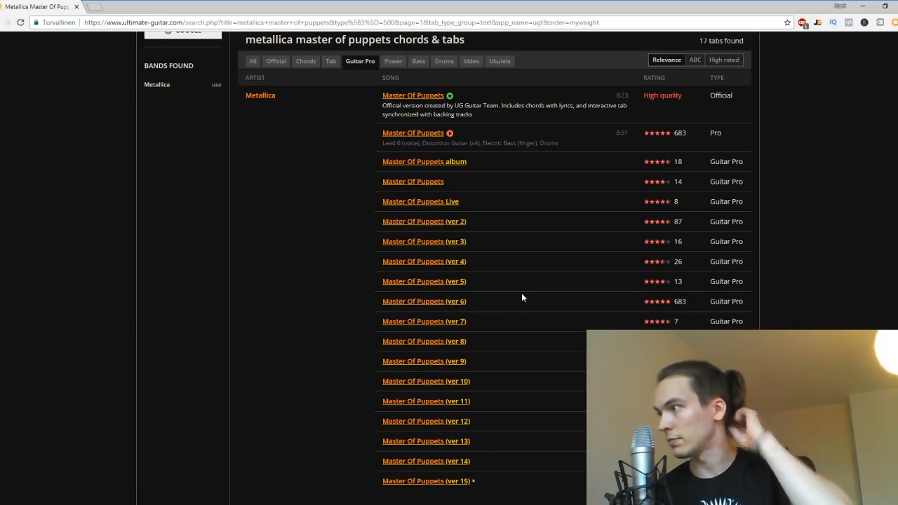
click(449, 303)
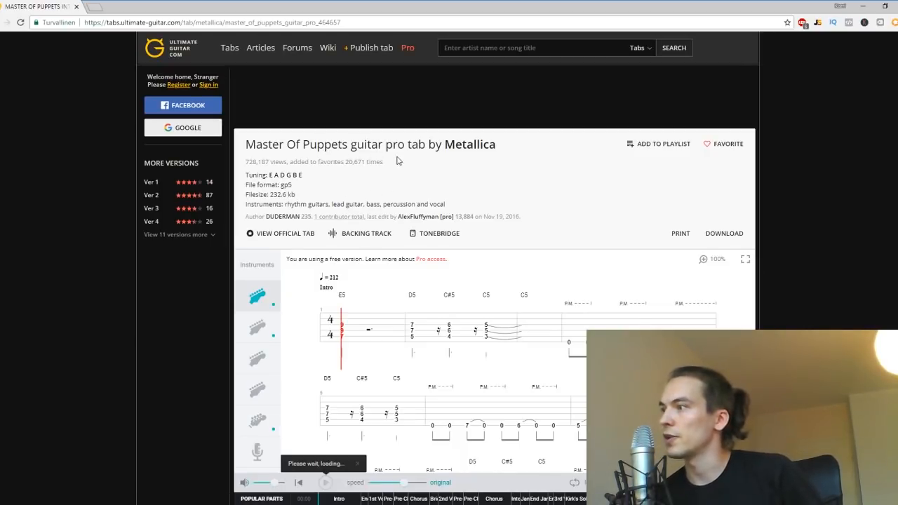
Examine the tab page's song details, instrument list and notation preview for Master Of Puppets.
mouse_move(258, 328)
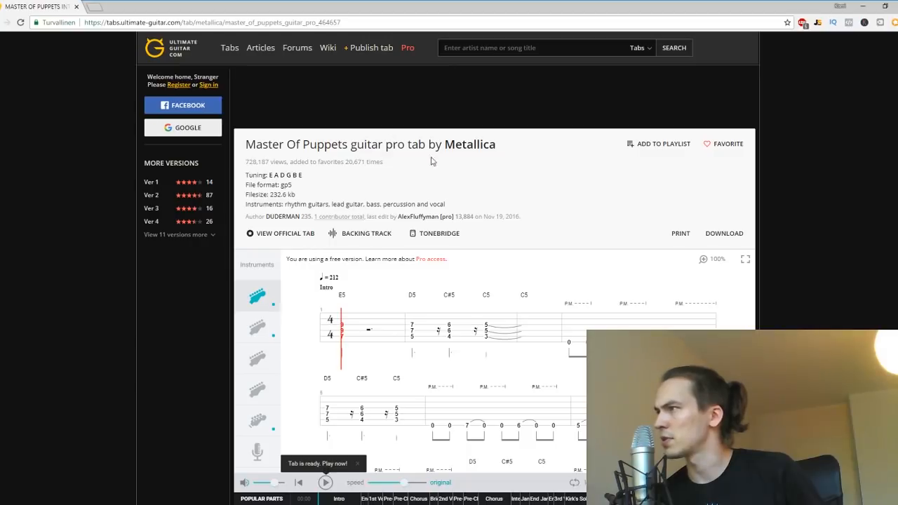
scroll(295, 260, down, 1)
mouse_move(256, 210)
scroll(257, 228, down, 3)
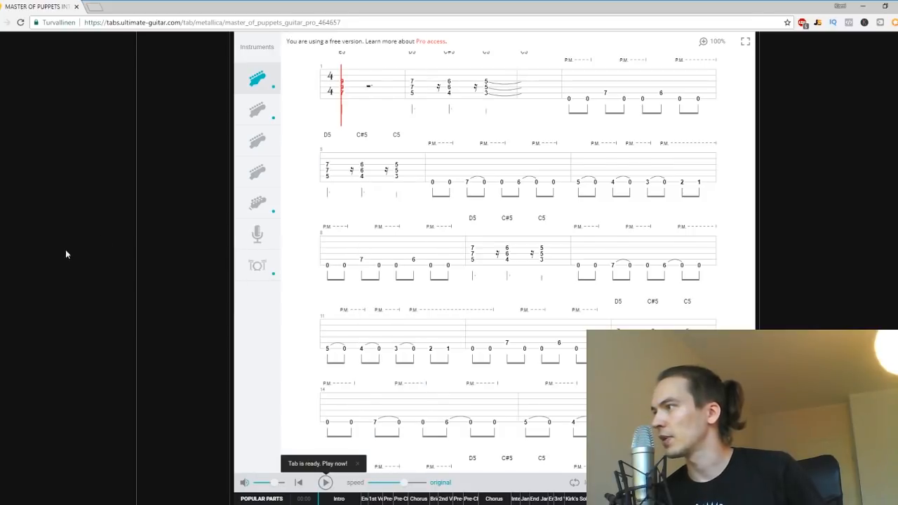
scroll(66, 250, up, 3)
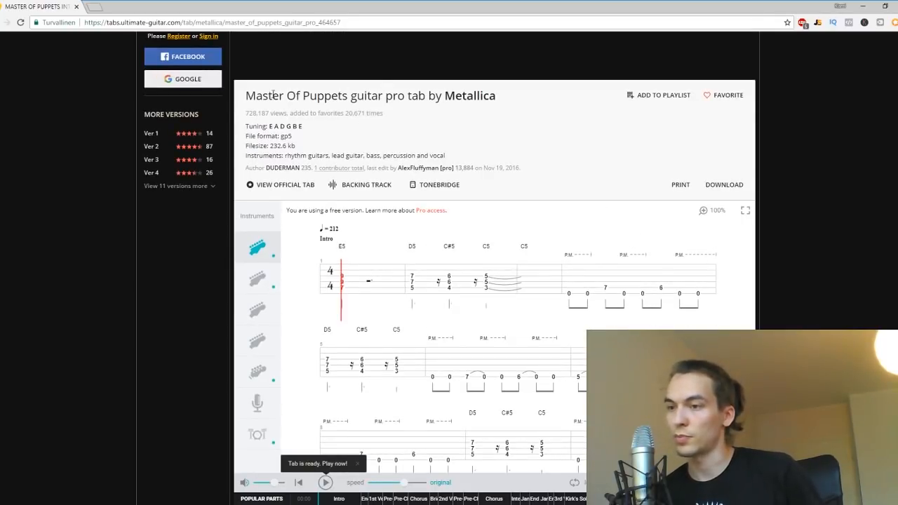
scroll(146, 251, down, 20)
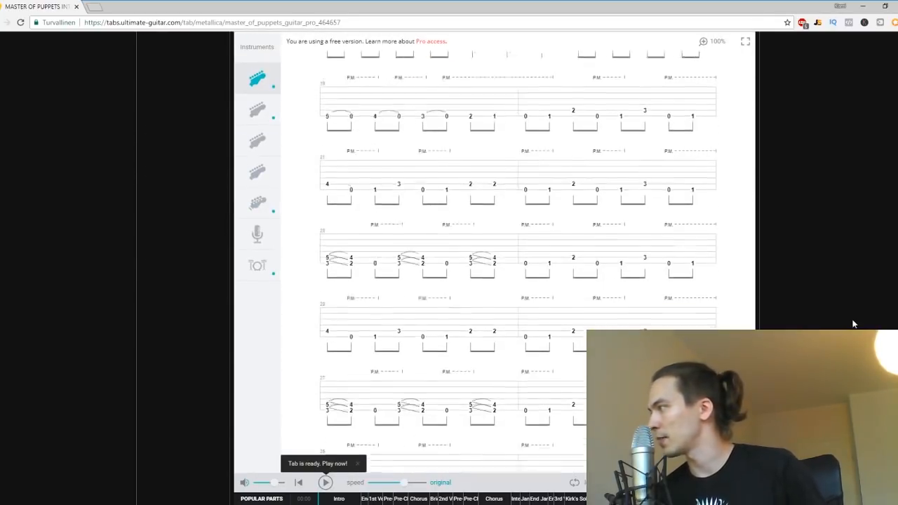
scroll(449, 267, up, 20)
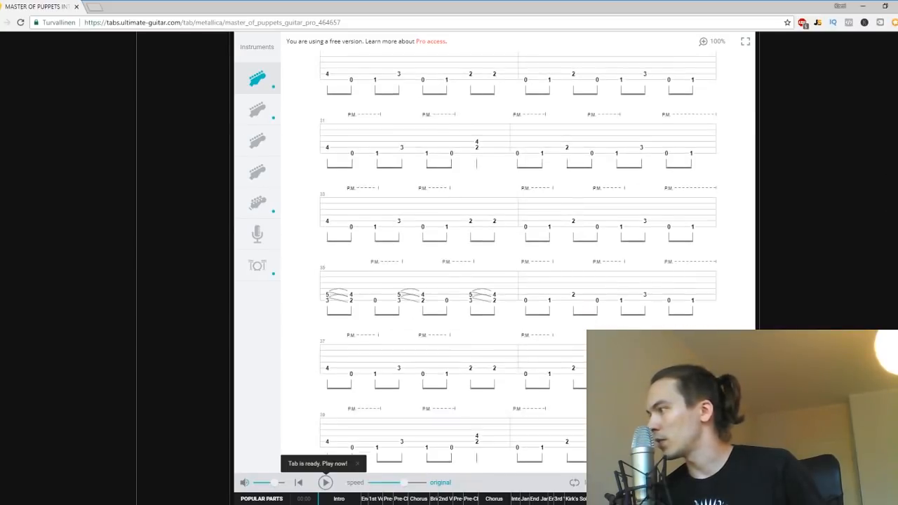
scroll(678, 208, down, 5)
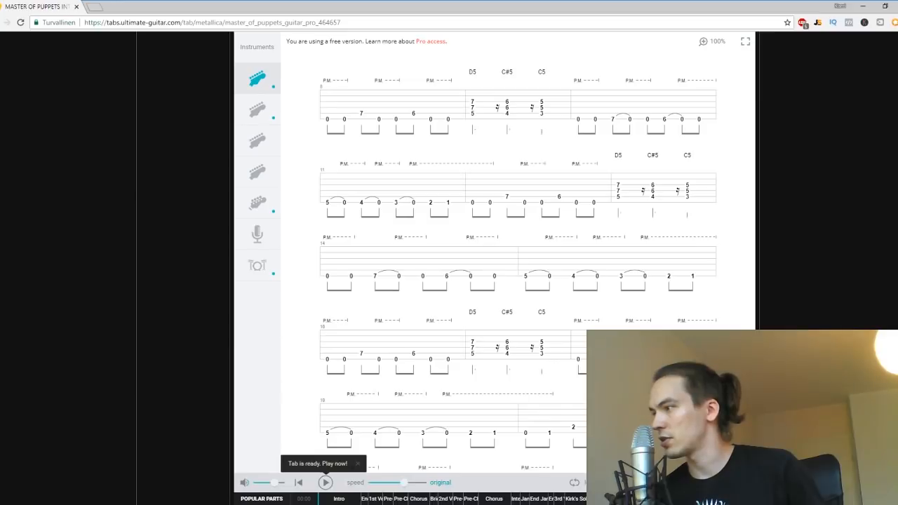
scroll(807, 309, up, 5)
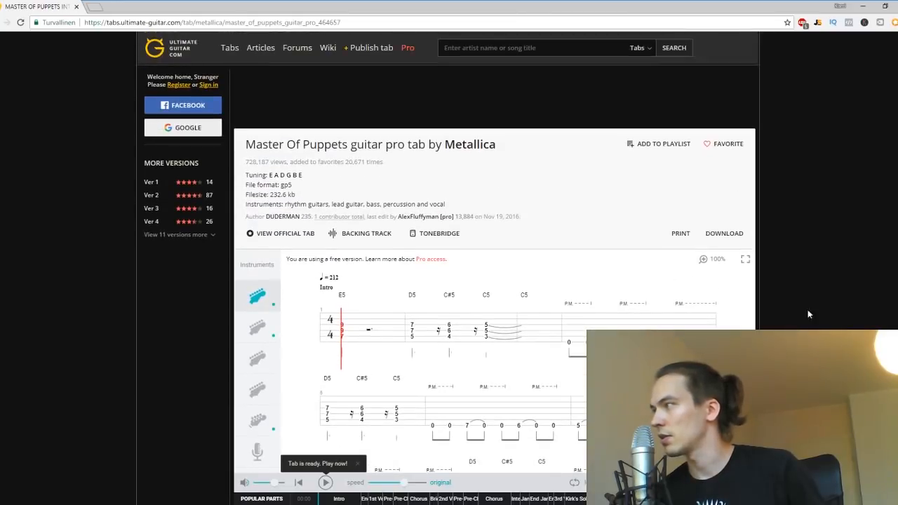
Download the Master Of Puppets Guitar Pro tab and open the gp5 file in Guitar Pro 6.
click(723, 236)
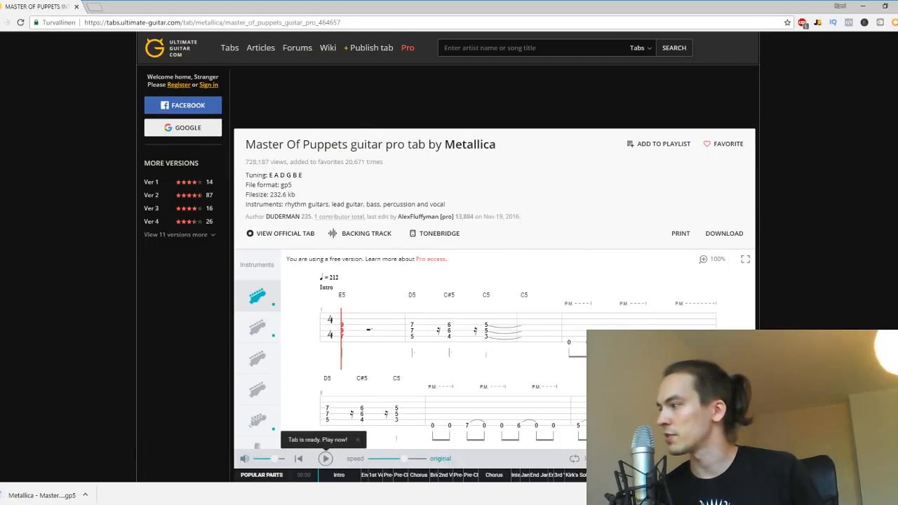
scroll(494, 280, down, 4)
scroll(494, 281, up, 4)
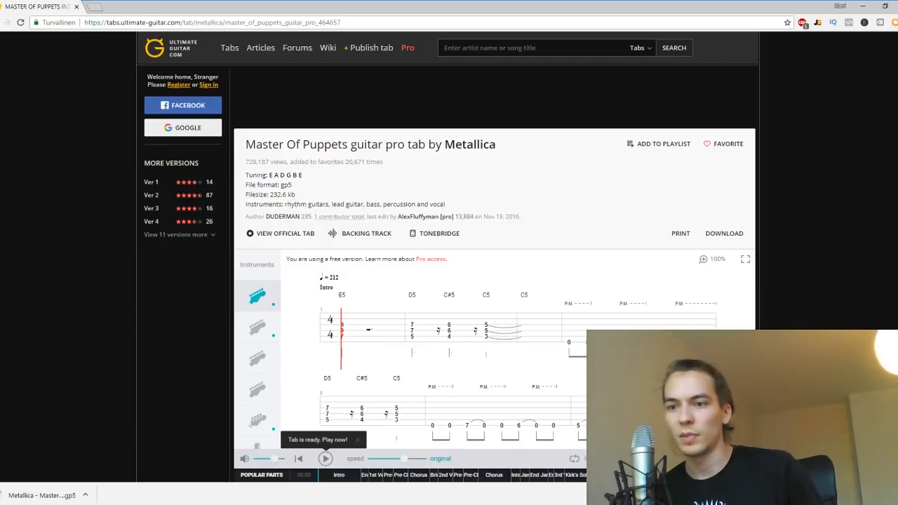
click(65, 494)
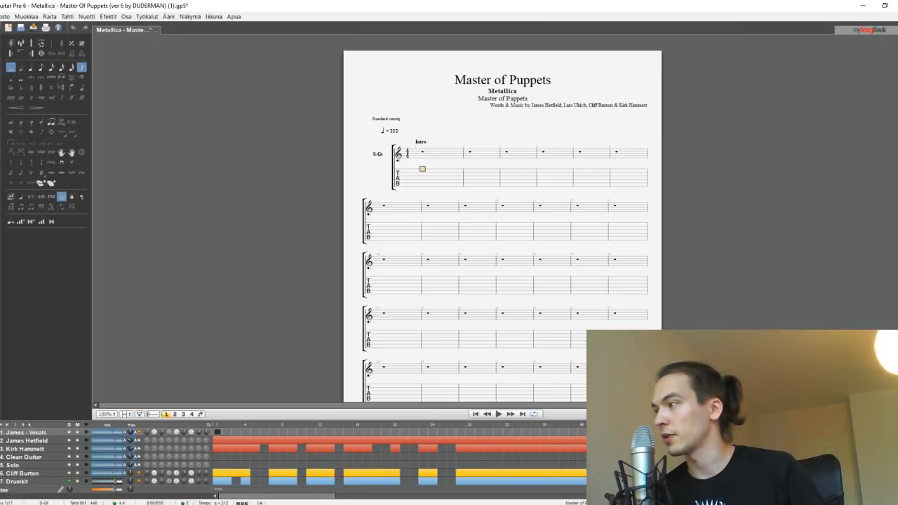
Display the Drumkit track's notation and play a short passage from the start of its fifth line.
click(32, 482)
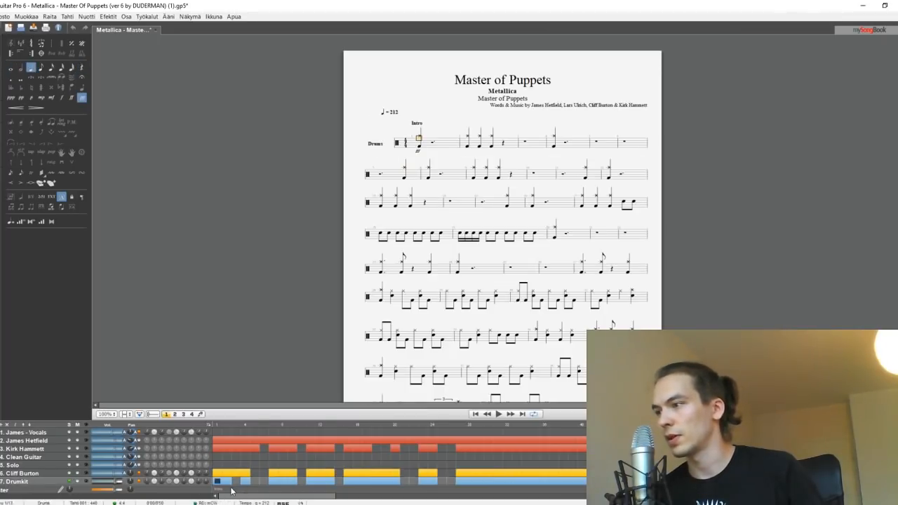
scroll(473, 203, down, 2)
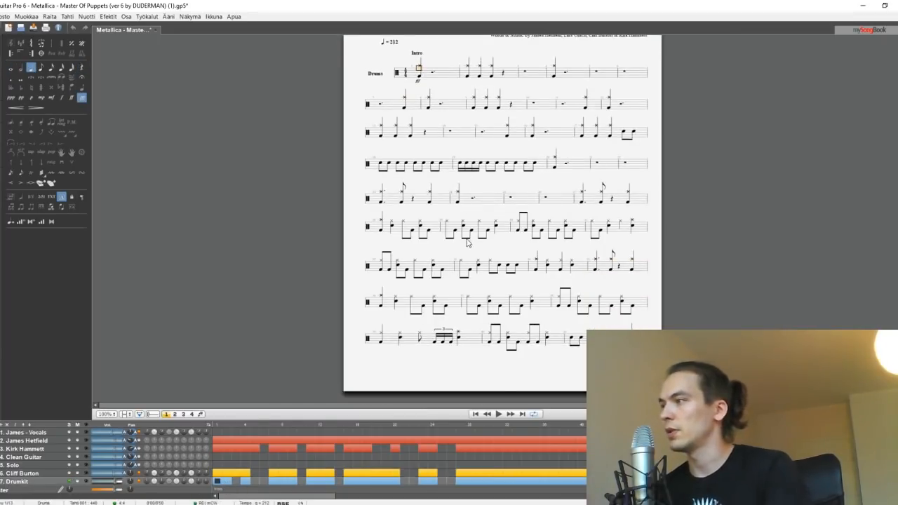
click(381, 204)
key(space)
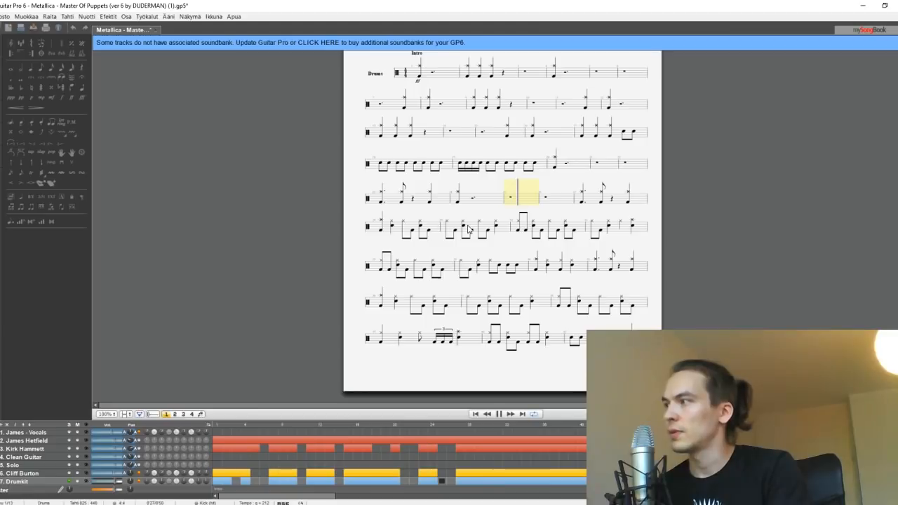
scroll(475, 292, down, 3)
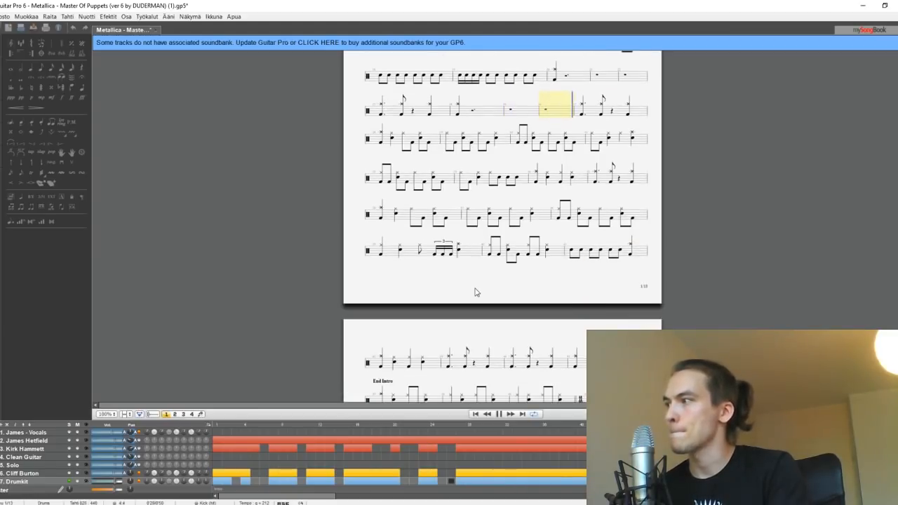
key(space)
Play a short passage of the drum score from the first beat of the 1st Verse.
scroll(475, 292, down, 10)
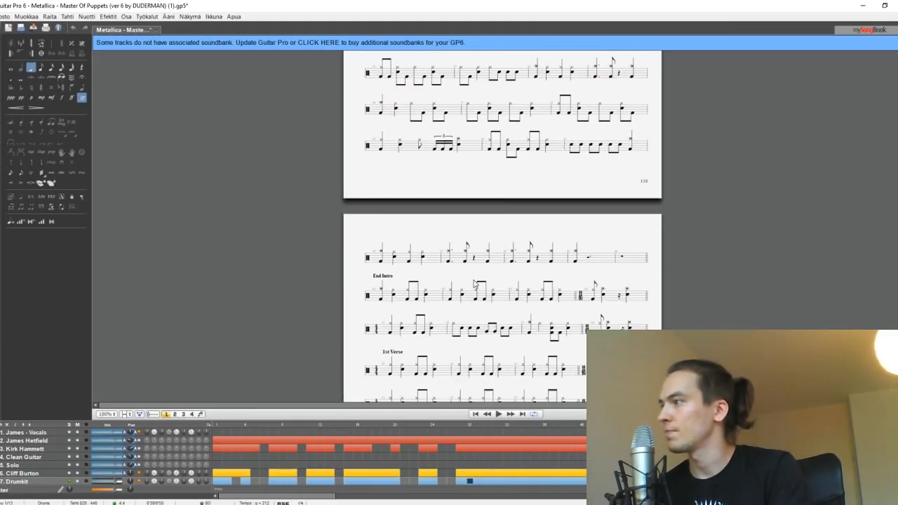
click(388, 199)
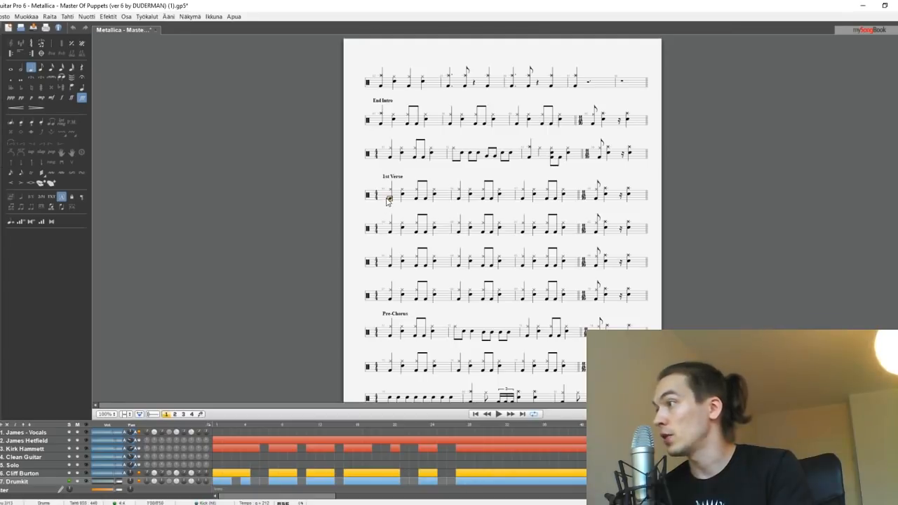
key(space)
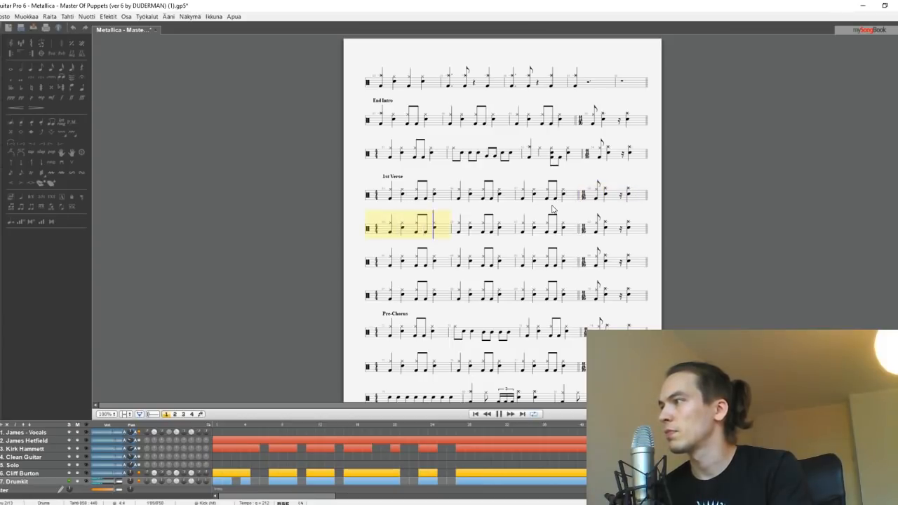
key(space)
Play a moment of the End Intro section, stop playback and return to the intro on the first page.
scroll(467, 201, up, 3)
key(space)
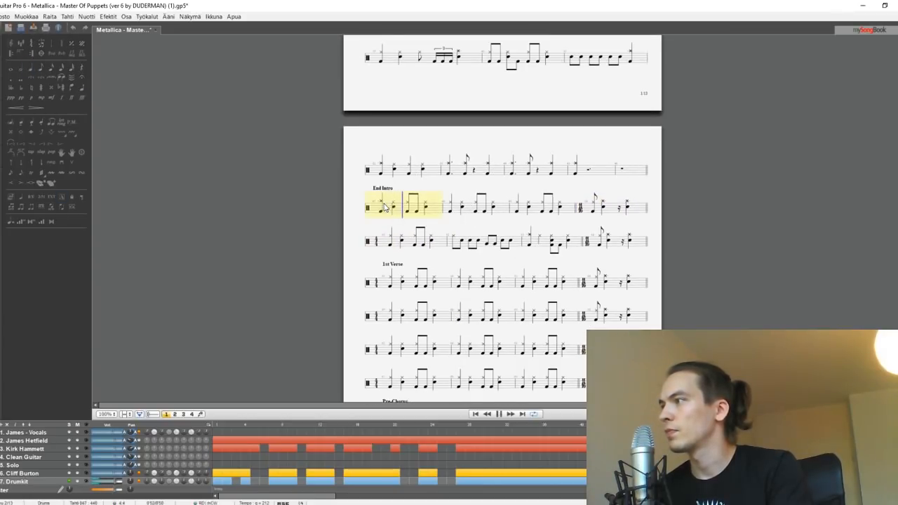
scroll(390, 197, up, 8)
key(space)
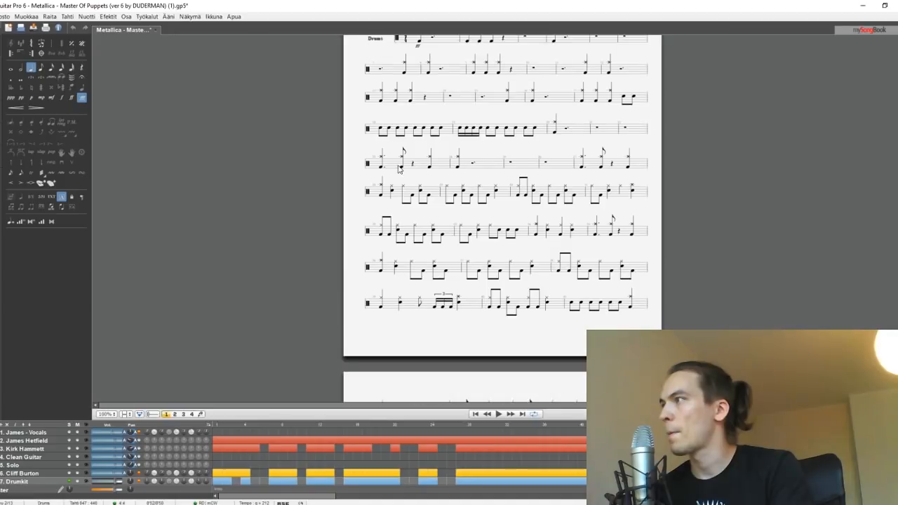
Play short passages of the drum score from the sixth line and the fifth line's last measure, and select the fifth line's first beat.
click(391, 197)
key(space)
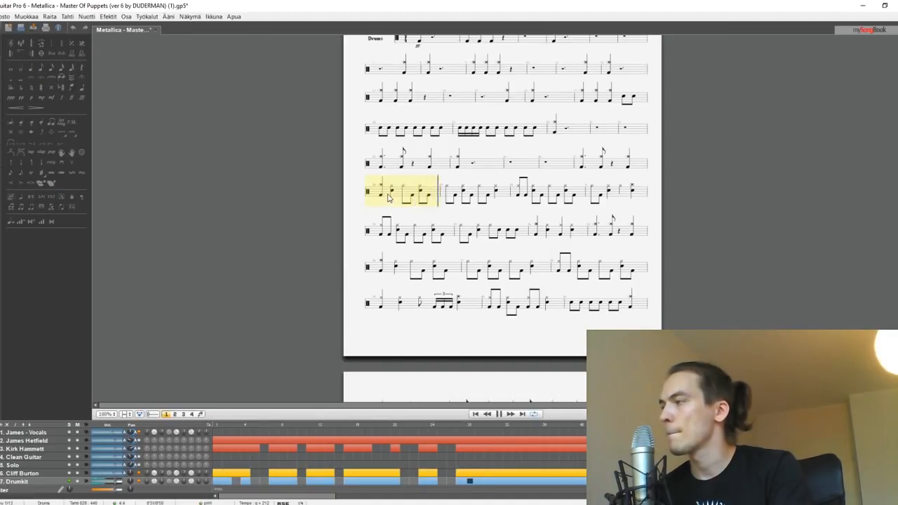
key(space)
click(580, 166)
key(space)
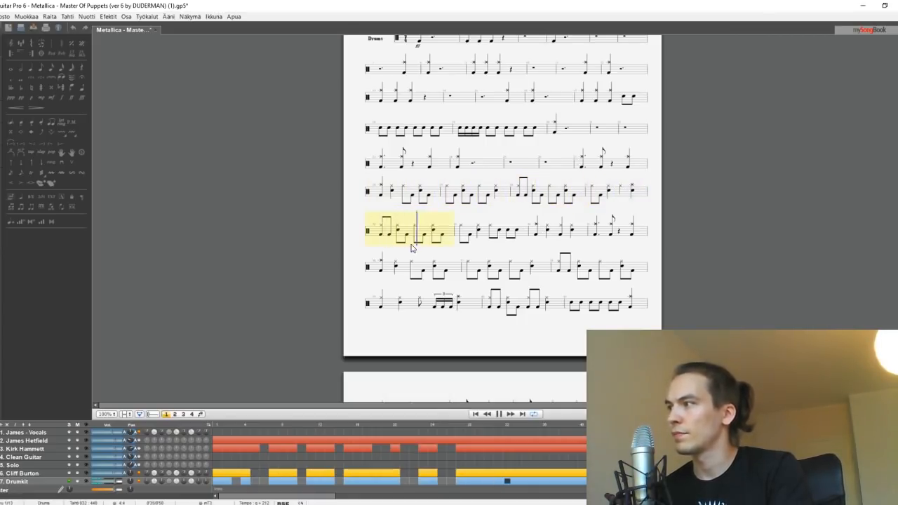
key(space)
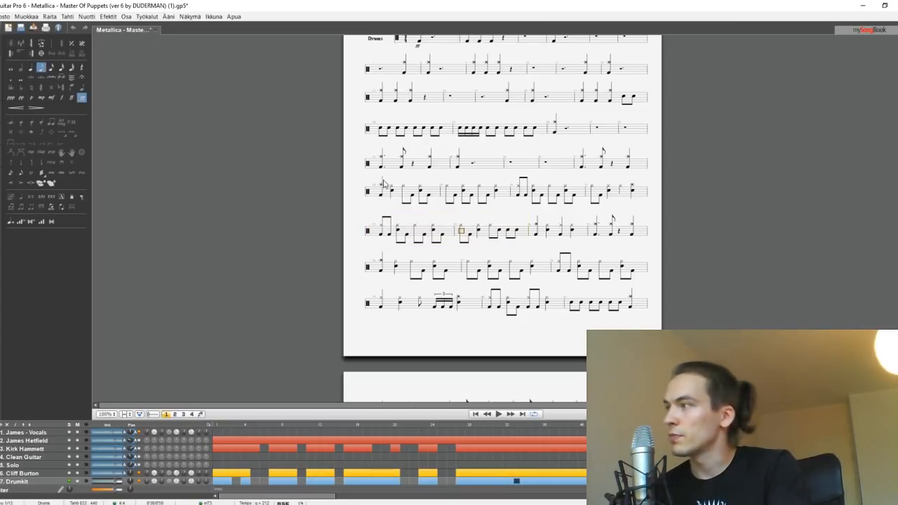
click(380, 171)
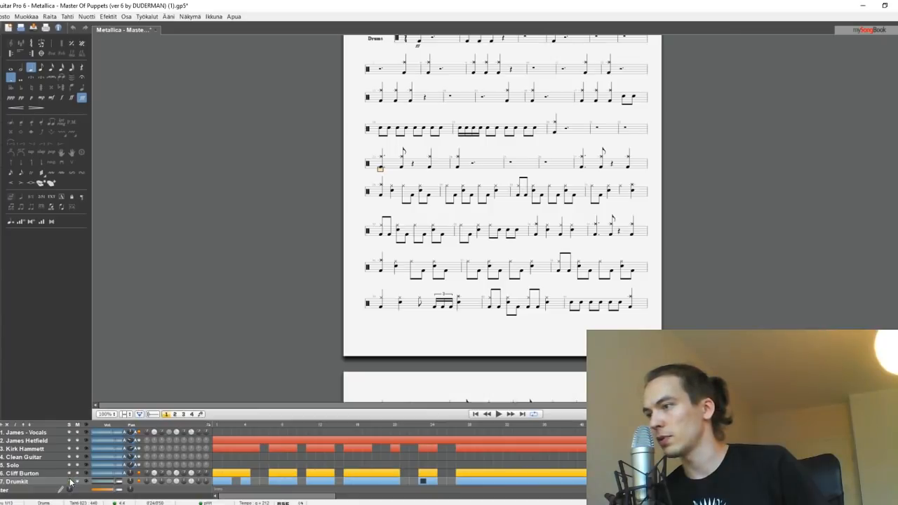
Export the song as a MIDI file into the Hardest Songs > Trivium folder under the suggested file name.
click(4, 15)
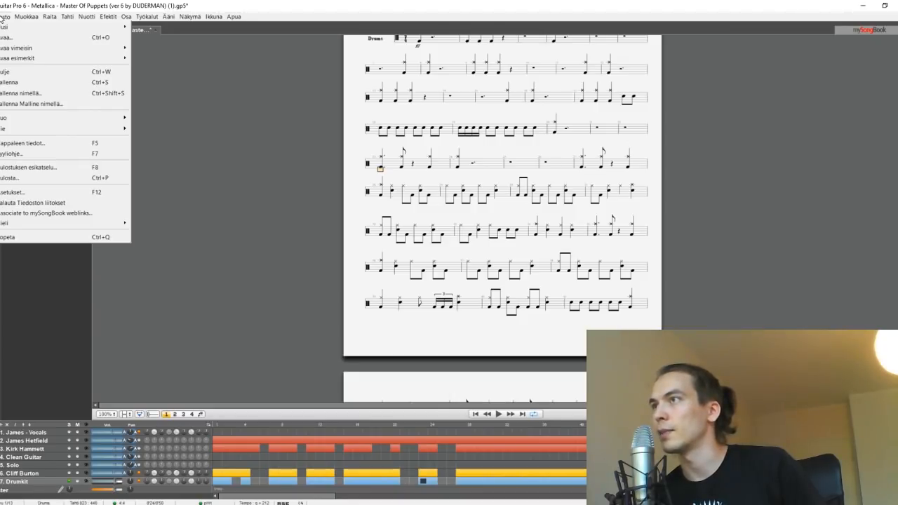
mouse_move(55, 130)
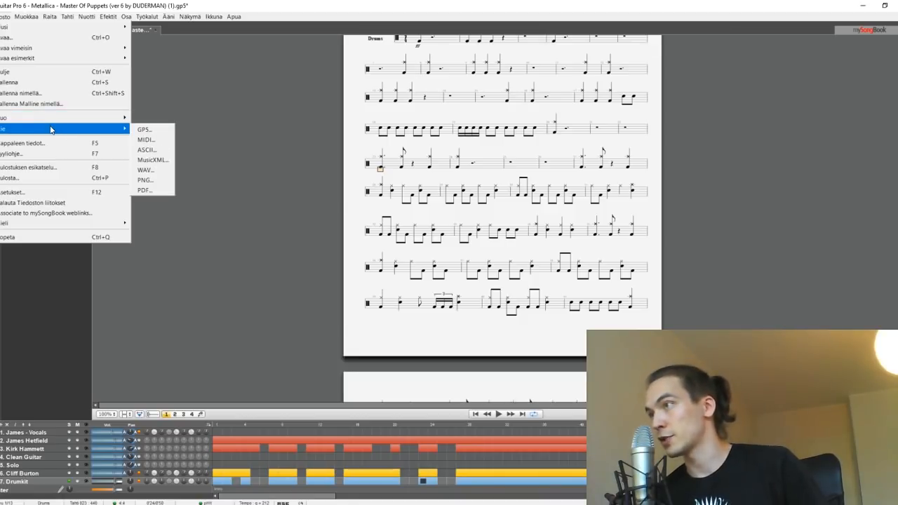
click(146, 139)
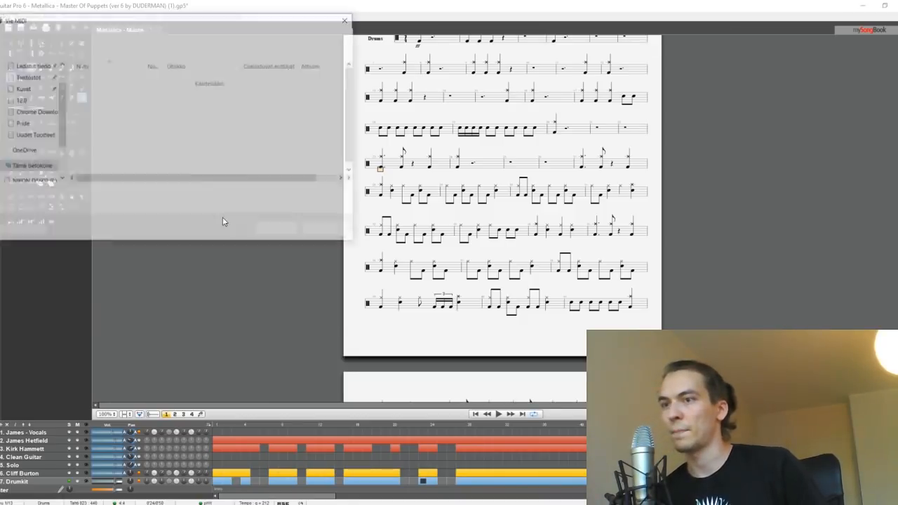
drag(162, 22, 262, 38)
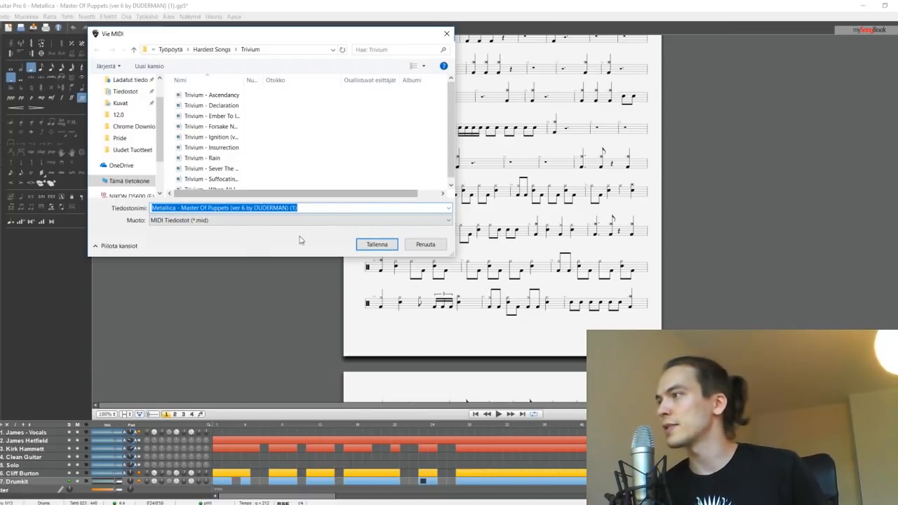
click(376, 244)
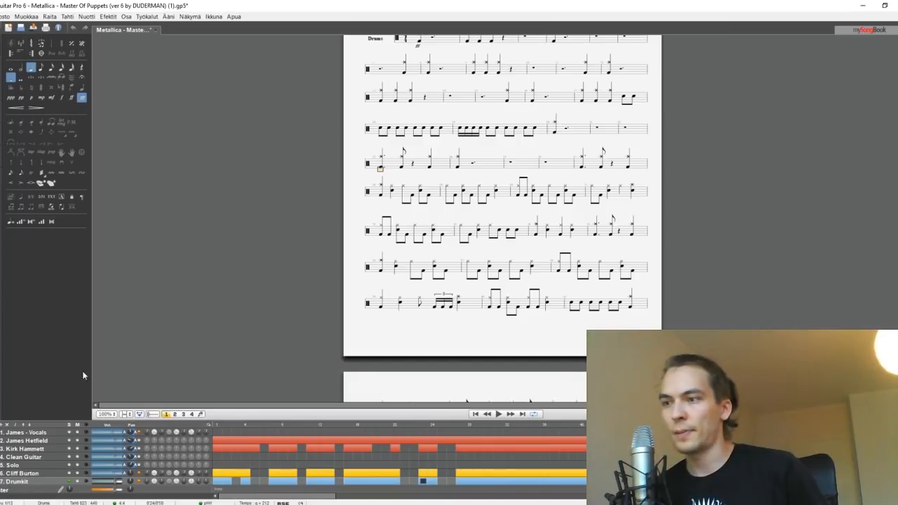
Check the destination folder of the MIDI export again and leave the export dialog without saving.
key(alt+Tab)
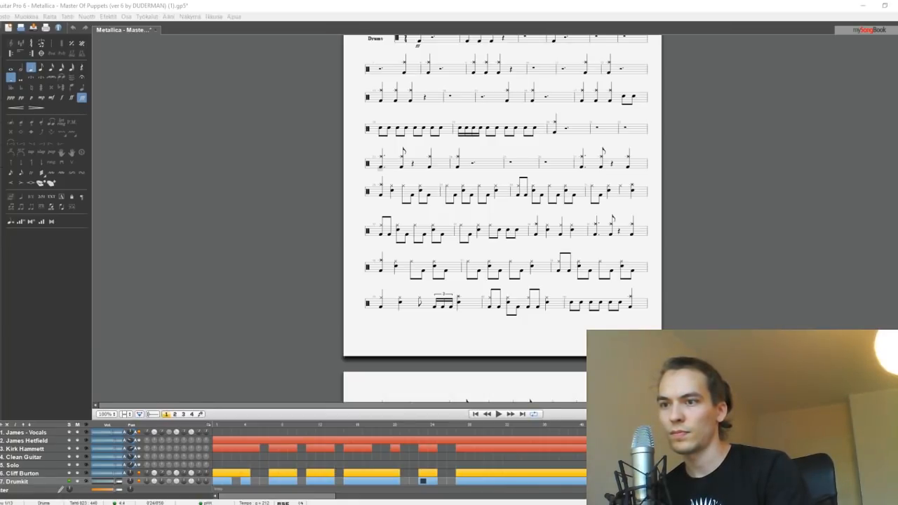
click(10, 16)
mouse_move(40, 132)
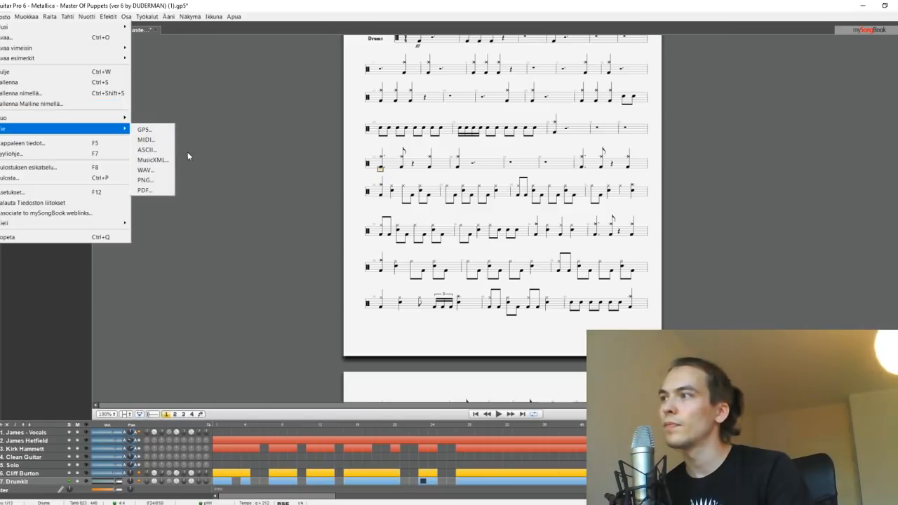
click(167, 145)
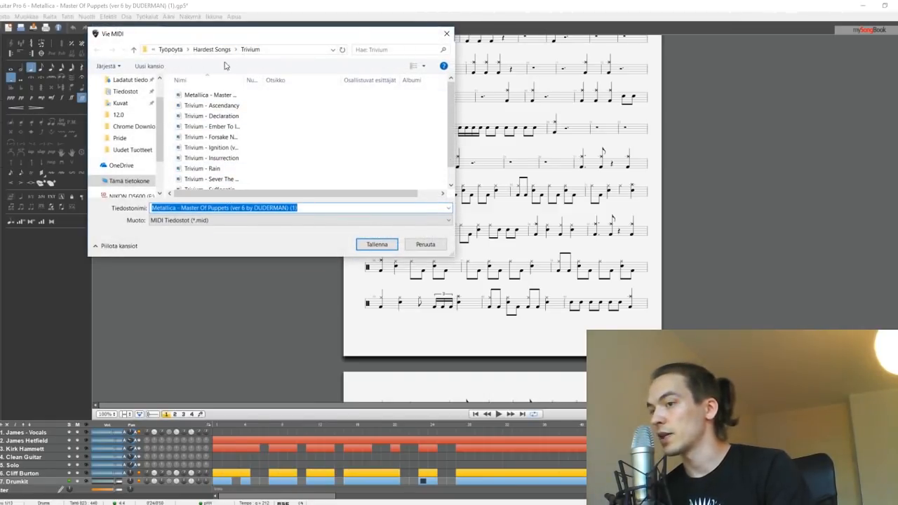
click(447, 33)
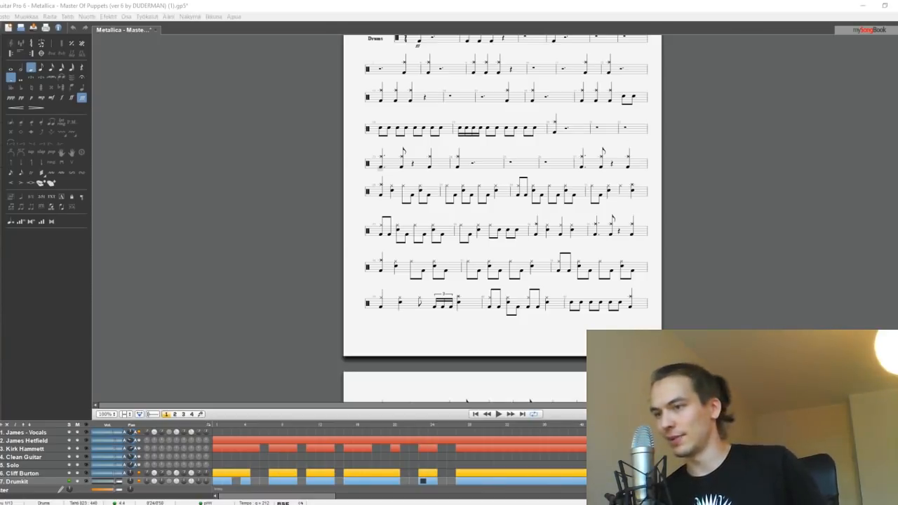
click(22, 5)
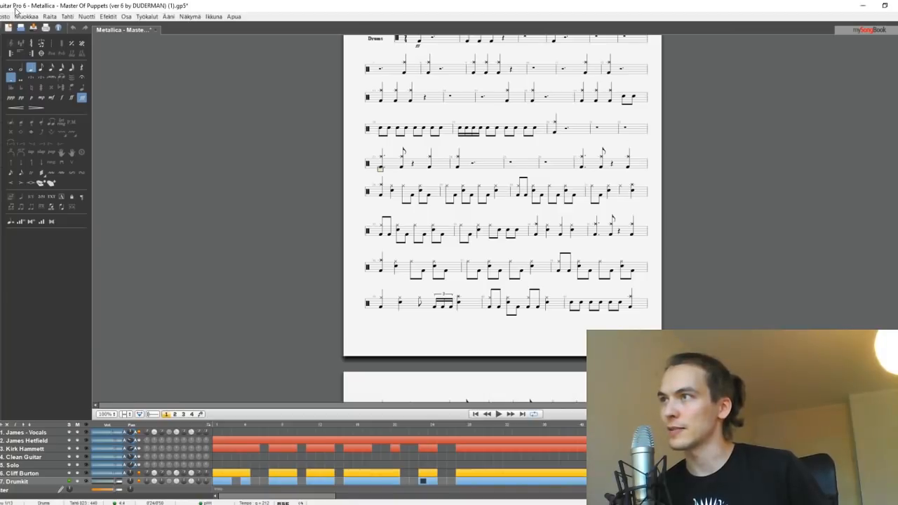
click(8, 16)
mouse_move(39, 130)
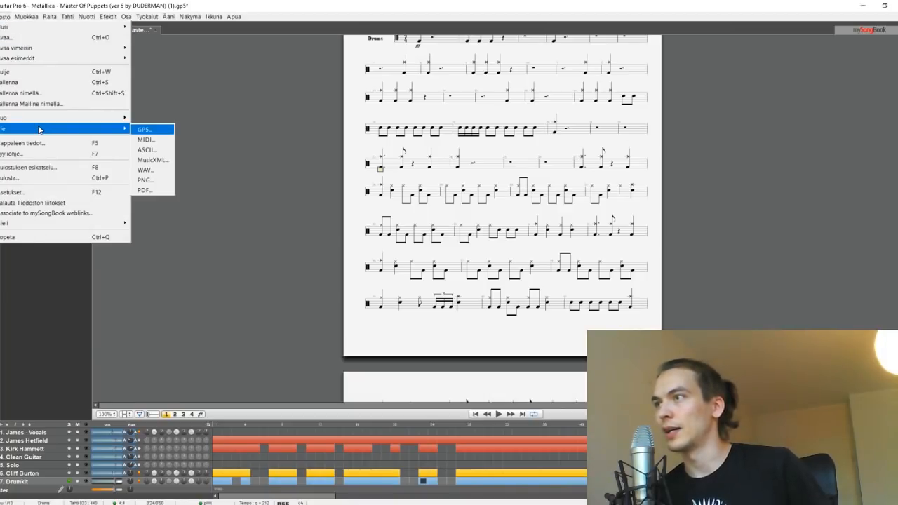
click(148, 140)
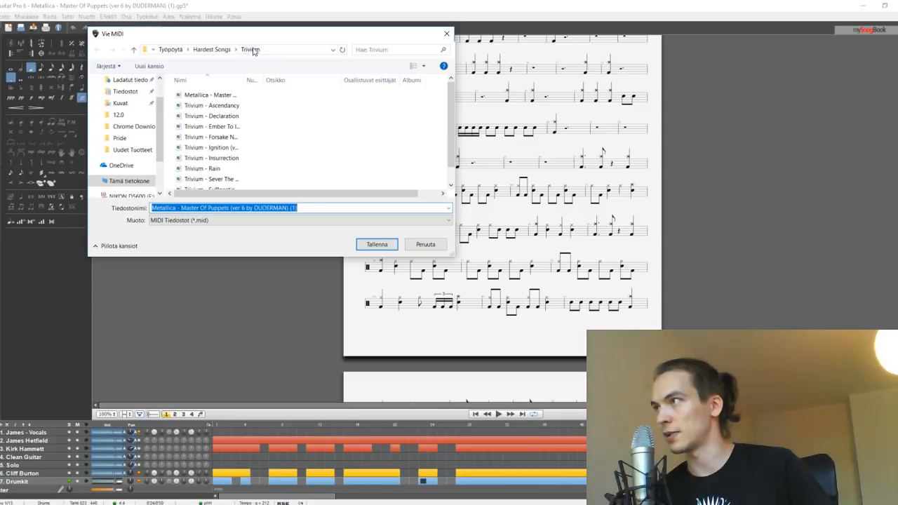
click(424, 245)
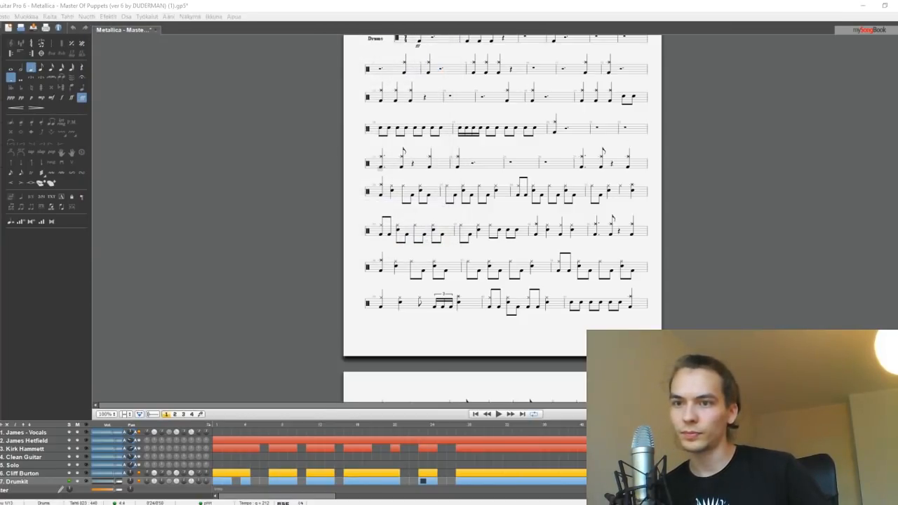
Switch to REAPER and place the Trivium folder window over the project with the Metallica MIDI file selected.
drag(1, 124, 419, 96)
click(365, 149)
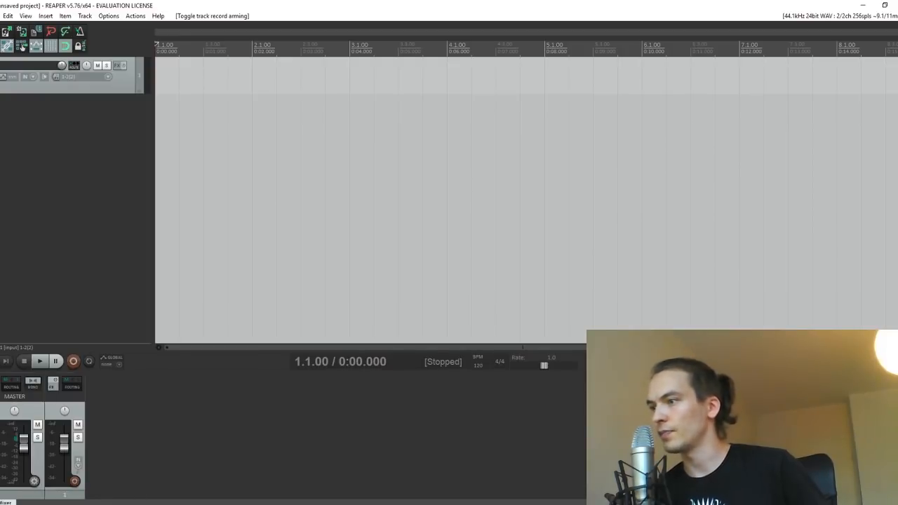
key(alt+Tab)
drag(419, 89, 555, 177)
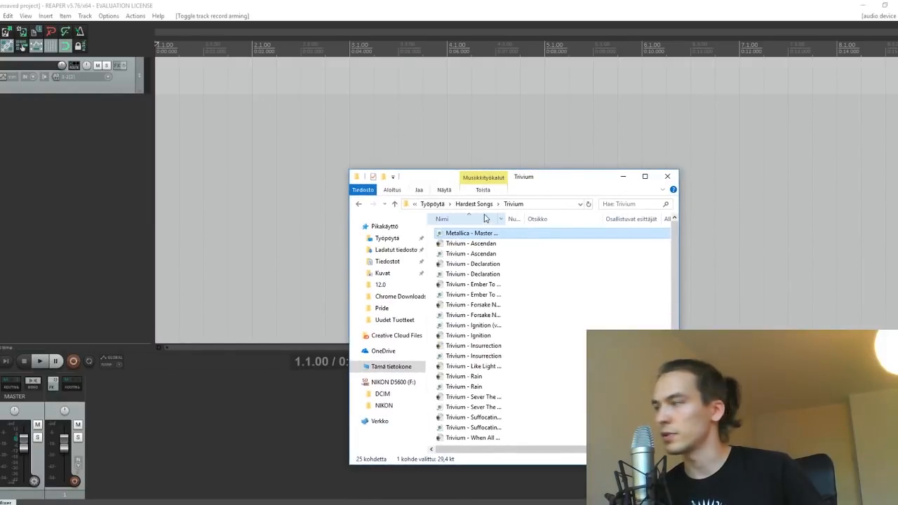
click(494, 233)
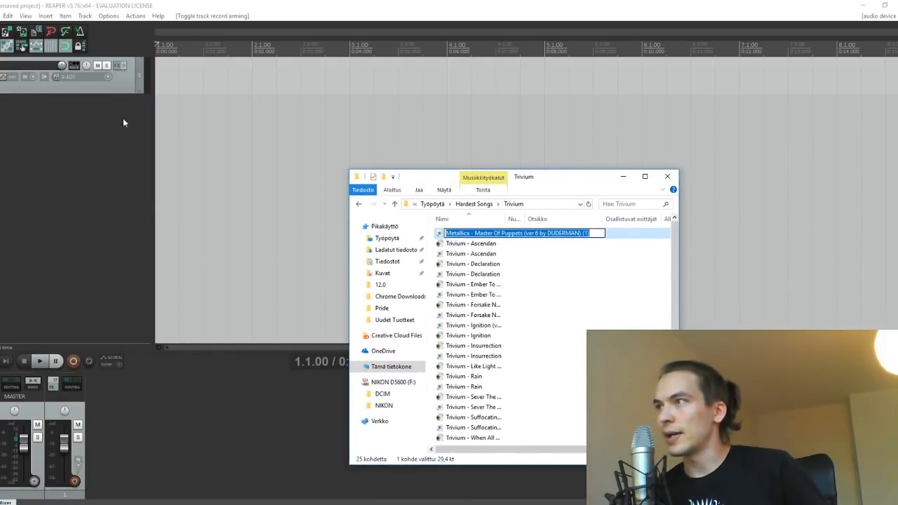
Replace the existing REAPER track with a new empty track.
click(119, 119)
right_click(107, 109)
click(126, 114)
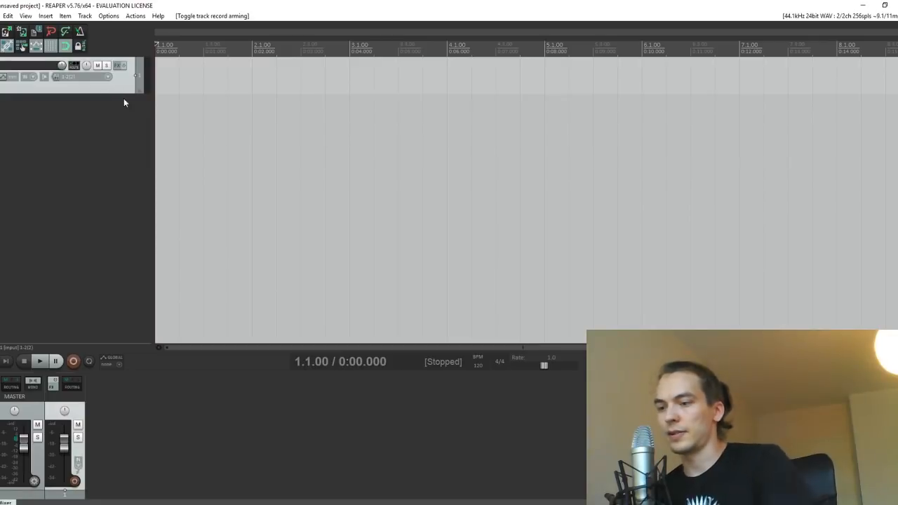
right_click(110, 75)
click(121, 80)
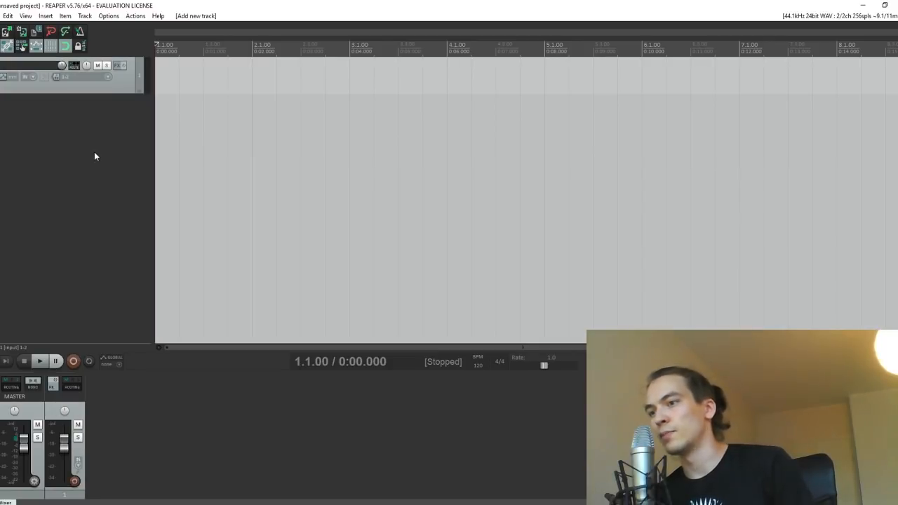
right_click(109, 120)
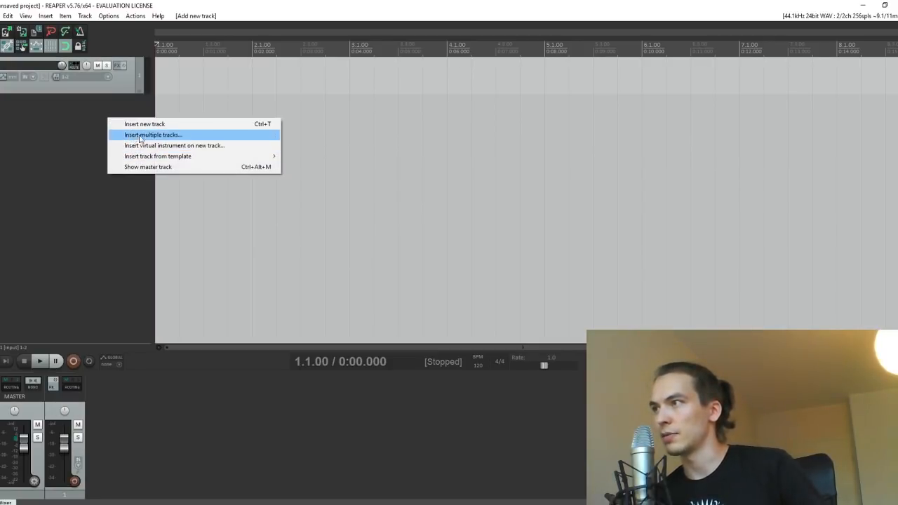
click(96, 138)
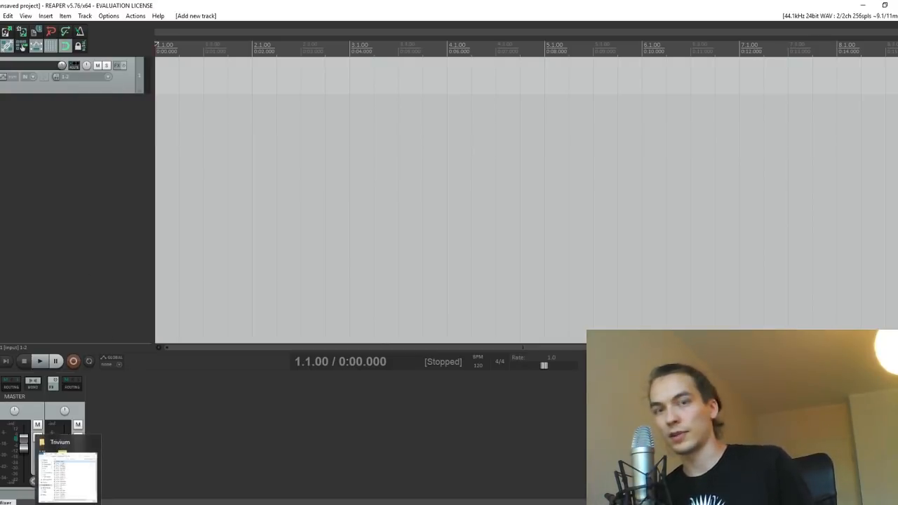
Import the Metallica Master Of Puppets MIDI file onto the track at 1.1.00, including its tempo map.
click(68, 502)
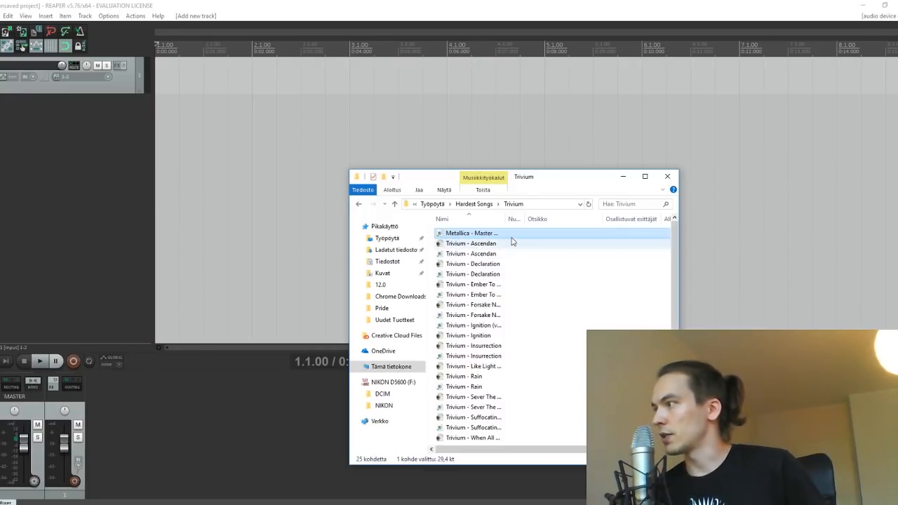
drag(477, 236, 168, 83)
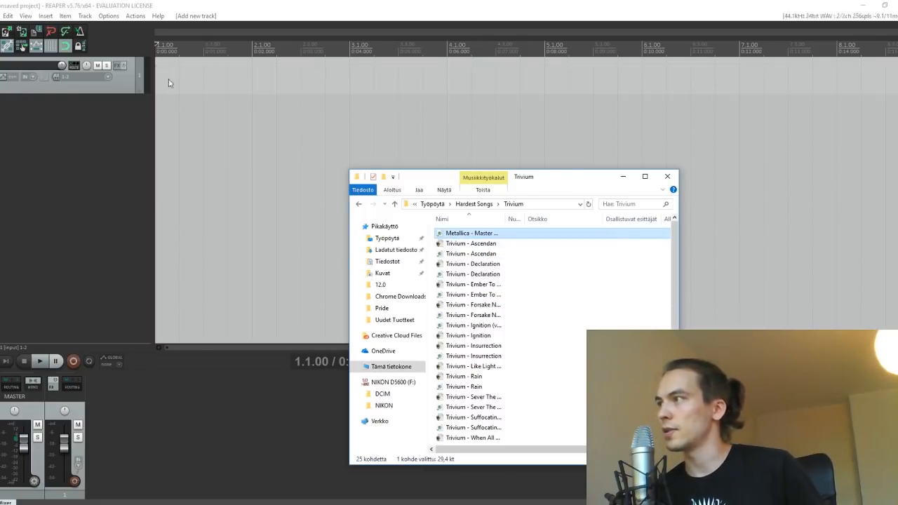
click(621, 181)
drag(441, 225, 394, 121)
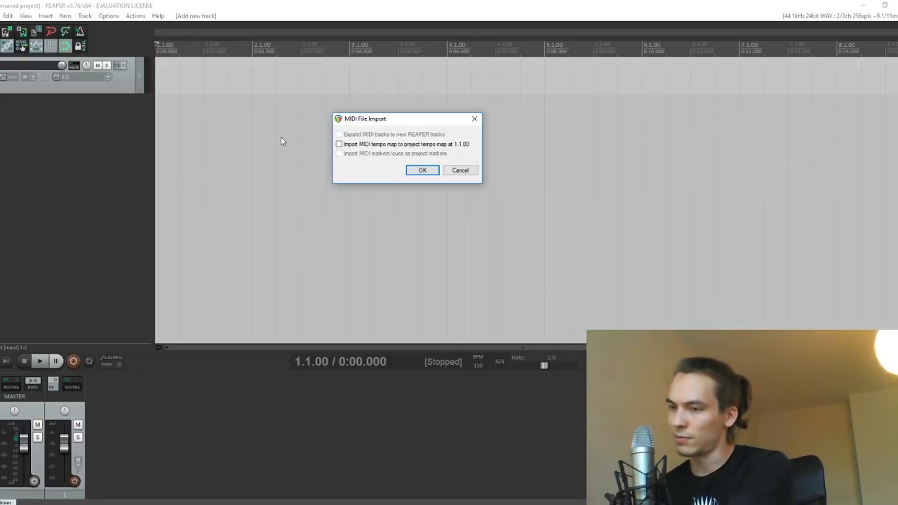
click(379, 145)
click(423, 170)
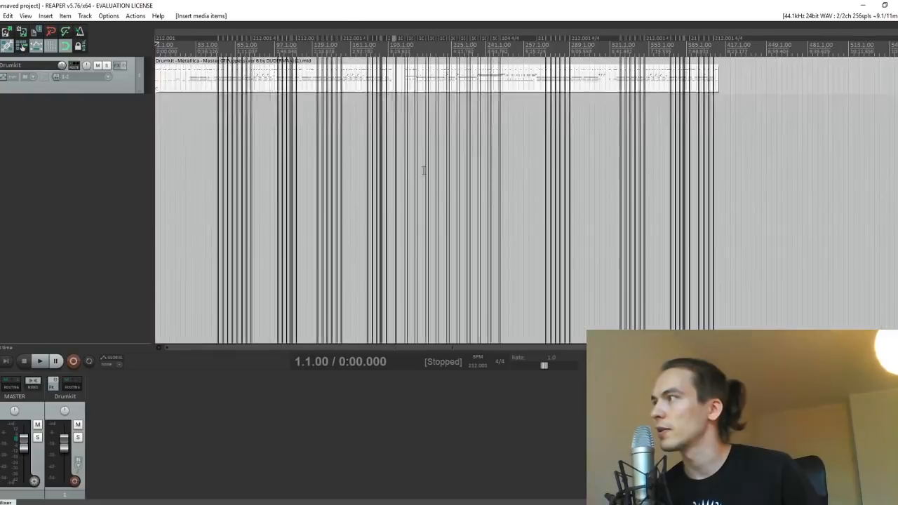
Examine the imported drum item and its tempo markers along the timeline, and return to the project start.
scroll(321, 87, up, 4)
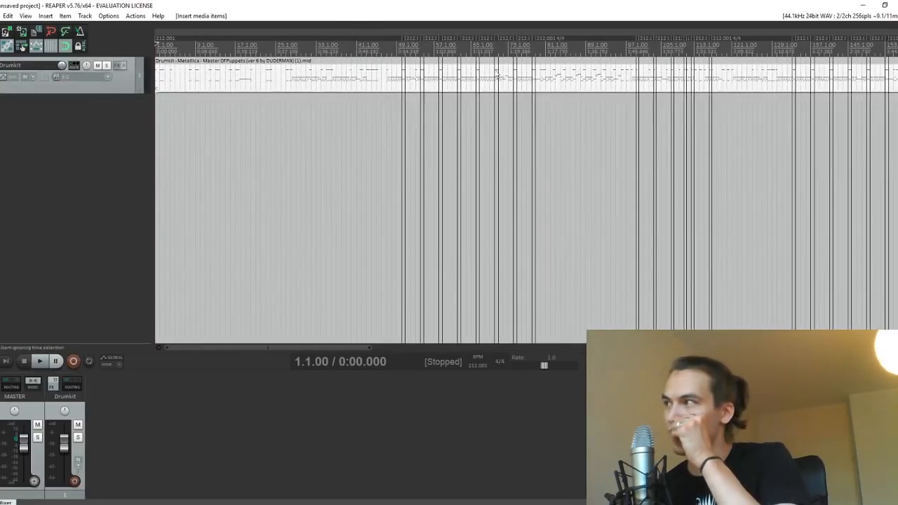
click(407, 51)
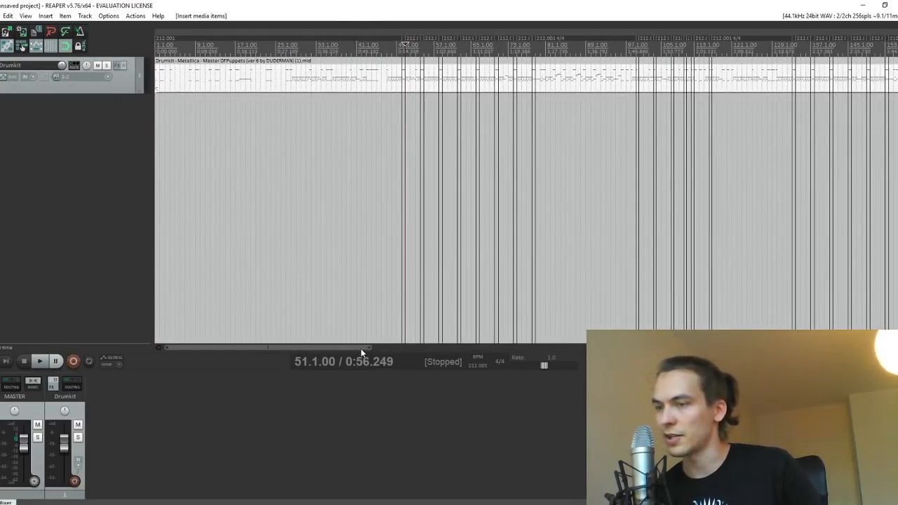
drag(361, 349, 688, 349)
drag(775, 349, 215, 362)
key(Home)
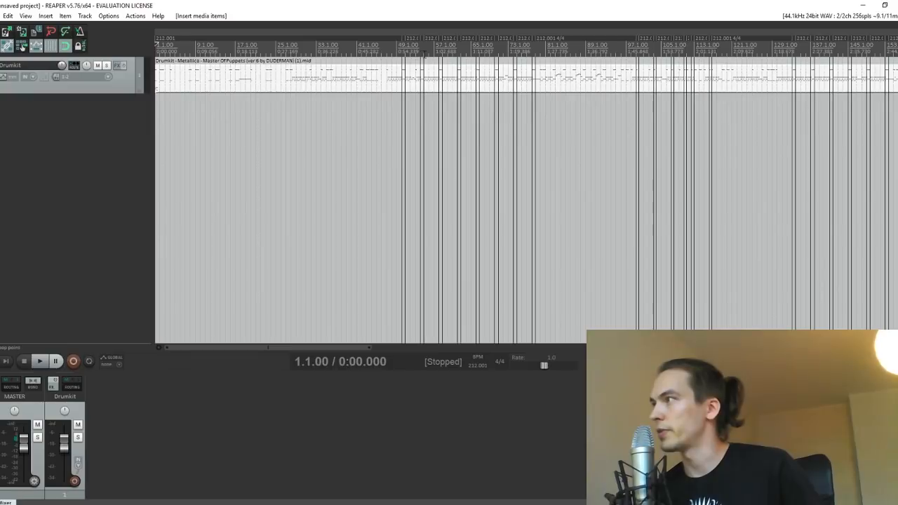
Try to remove the time signature marker at the start of the project.
right_click(167, 41)
click(184, 54)
right_click(173, 42)
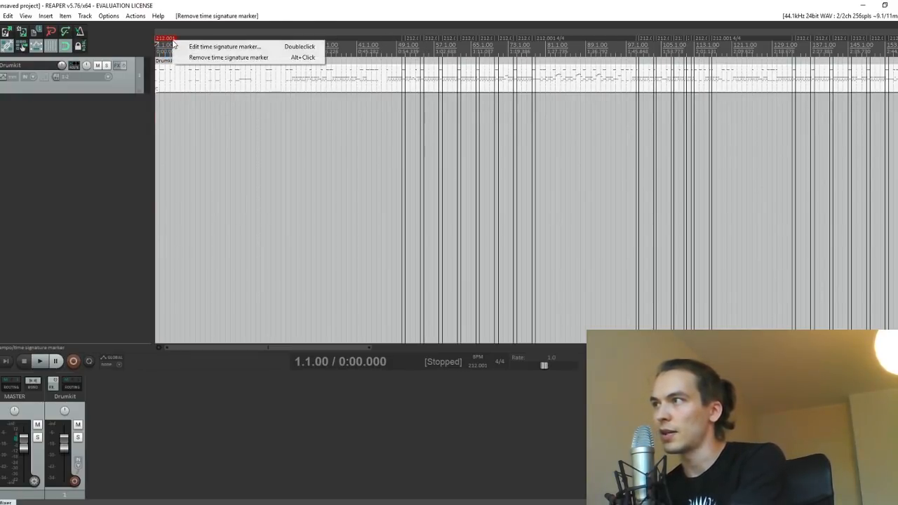
click(158, 75)
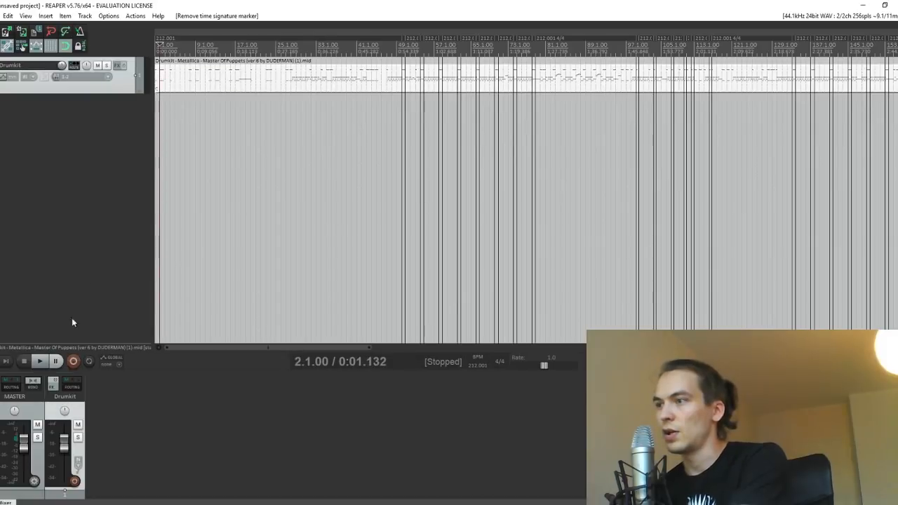
Examine the opening measures of the drum item, and switch to Guitar Pro 6 to view the start of the drum score.
scroll(258, 156, up, 4)
scroll(258, 155, up, 2)
key(Home)
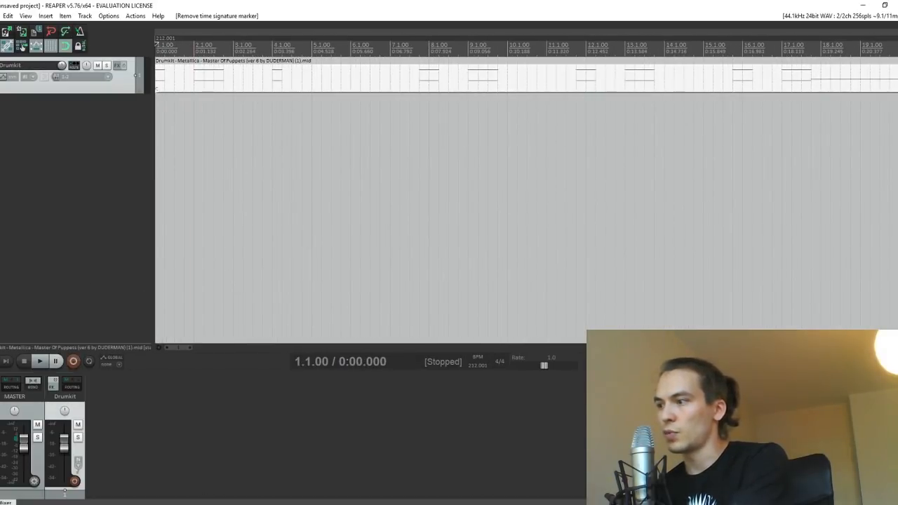
key(alt+Tab)
scroll(459, 166, up, 3)
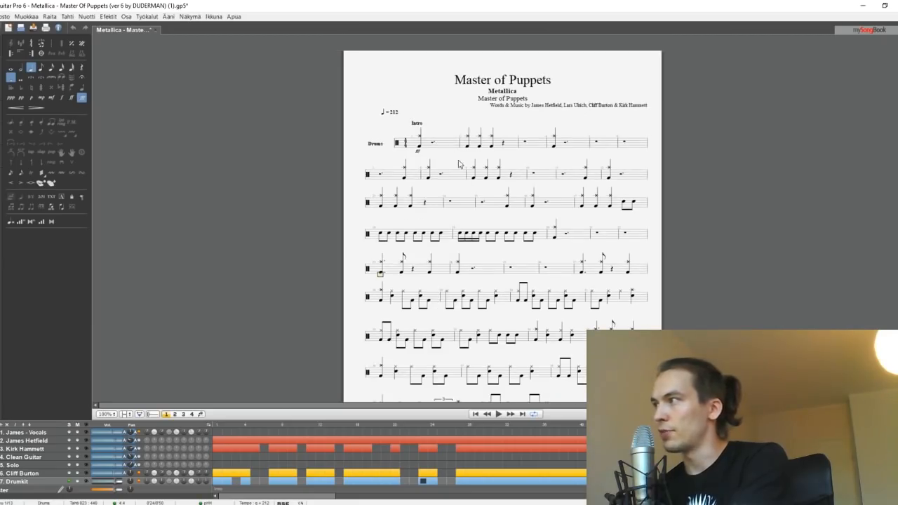
Open the tempo automation from the first drum beat, try adding a 212 bpm point at measure 2, and discard it.
click(402, 135)
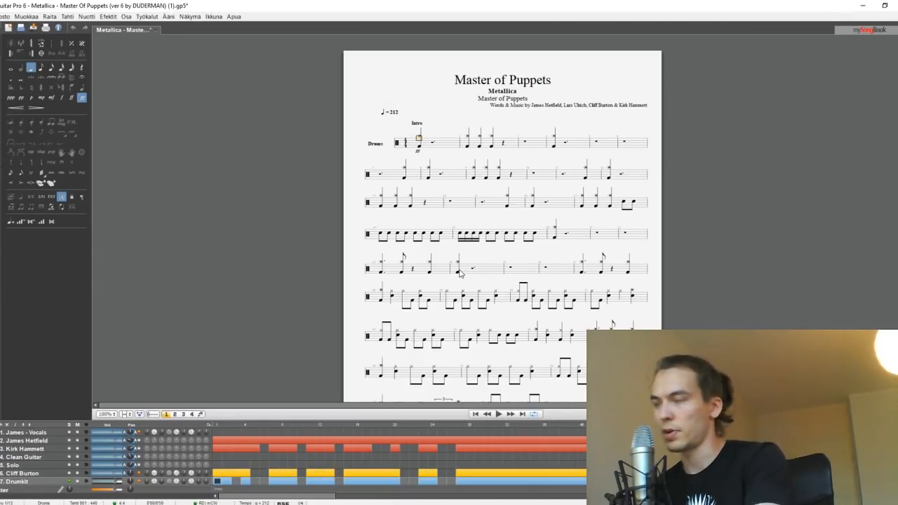
key(F11)
key(F11)
key(F10)
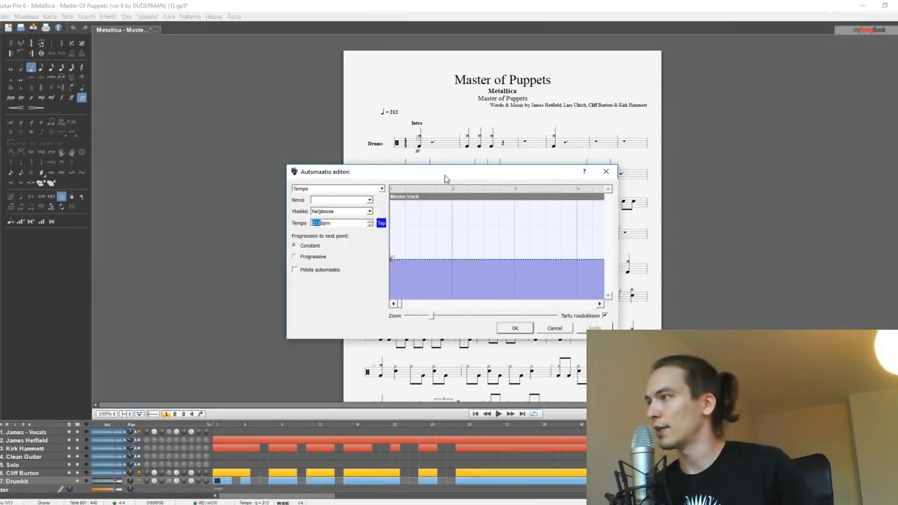
drag(444, 176, 444, 117)
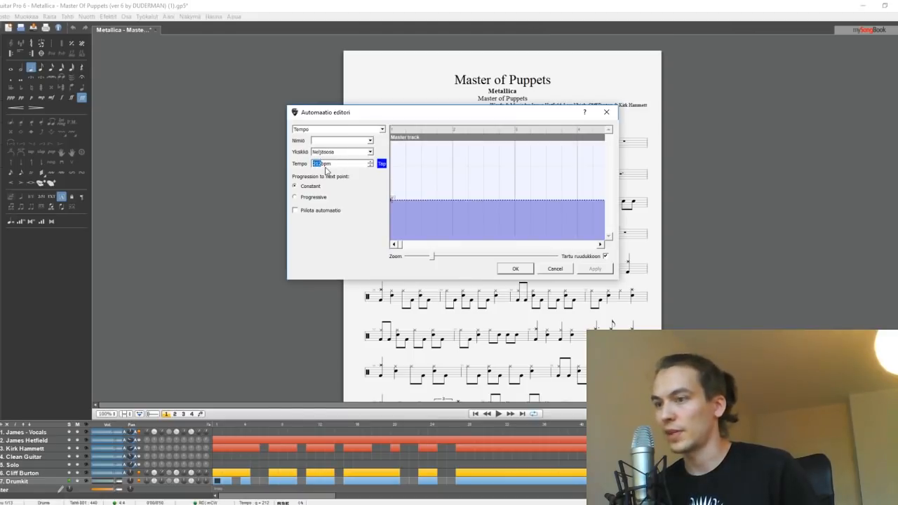
click(420, 203)
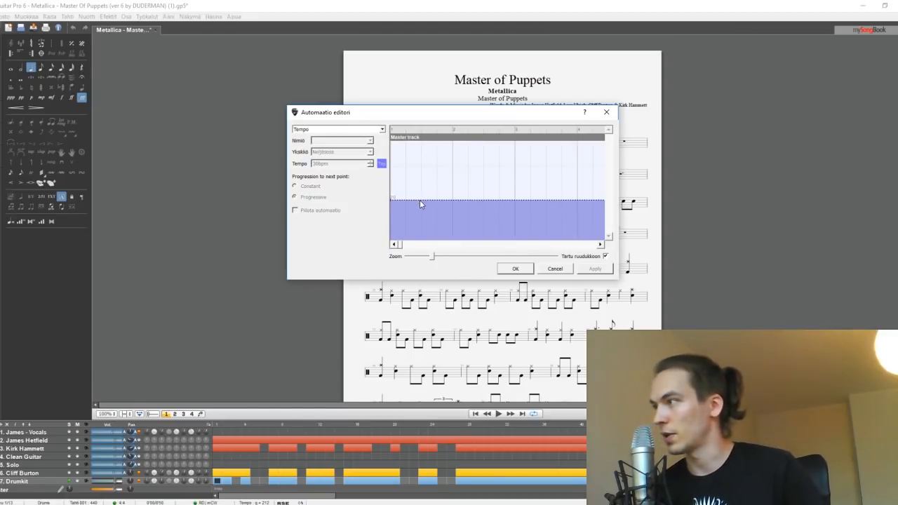
drag(420, 200, 450, 197)
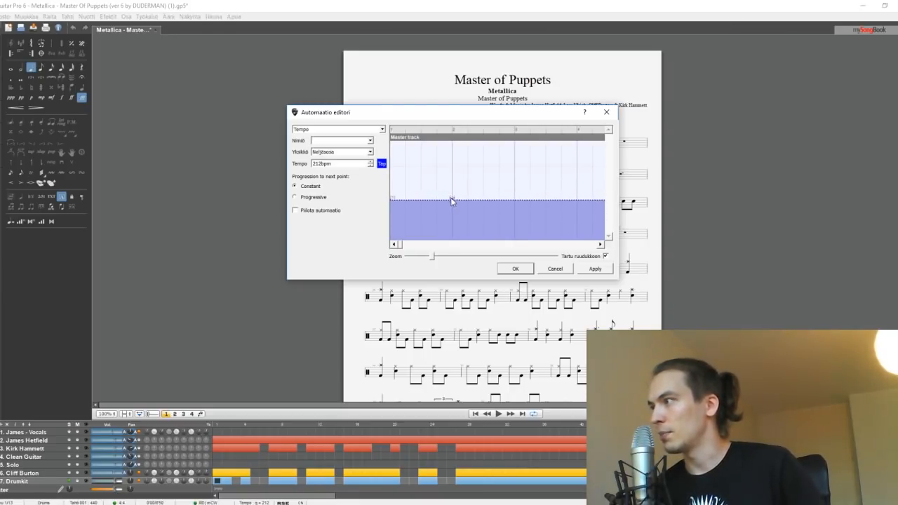
click(561, 271)
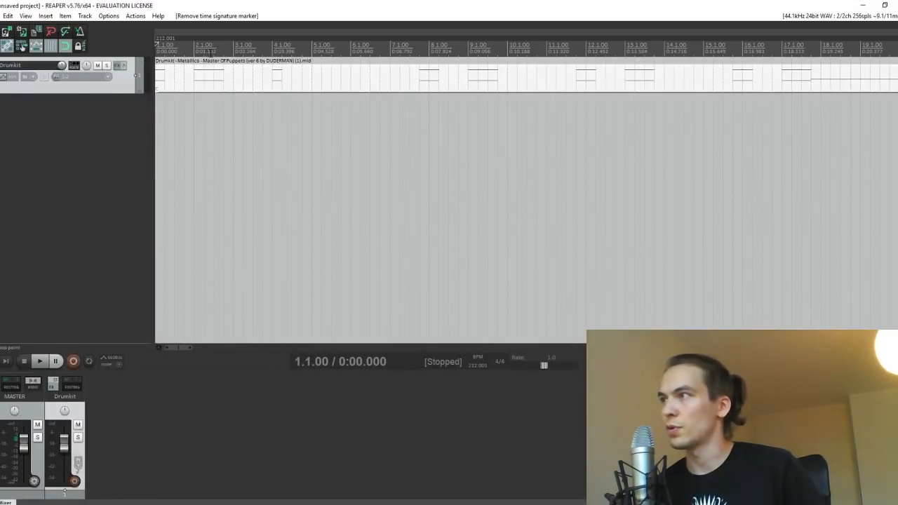
Switch back to REAPER and insert a 212 BPM tempo marker at 2.1.00, with no time signature change or gradual transition.
click(214, 50)
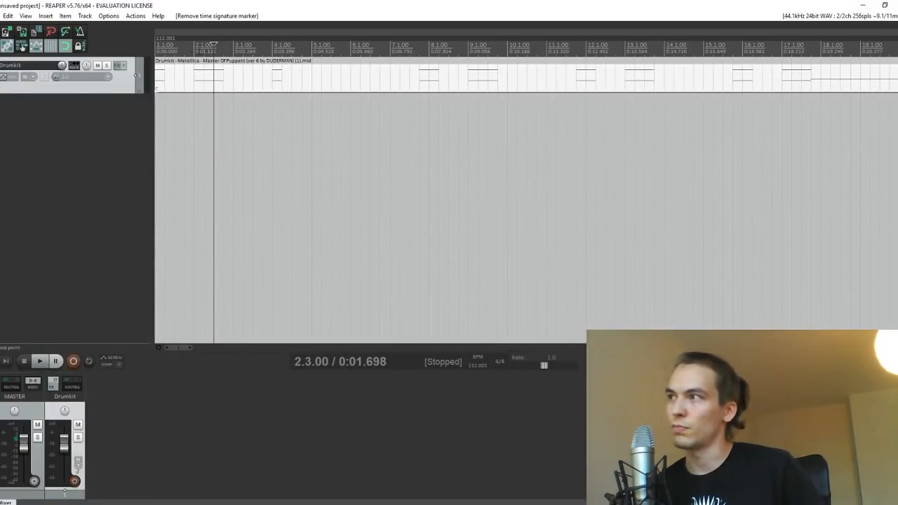
click(195, 49)
right_click(192, 47)
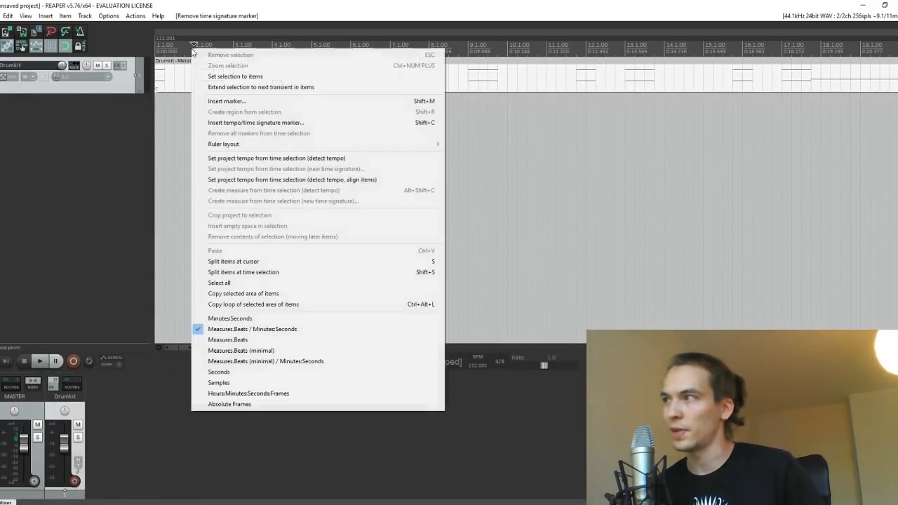
click(254, 123)
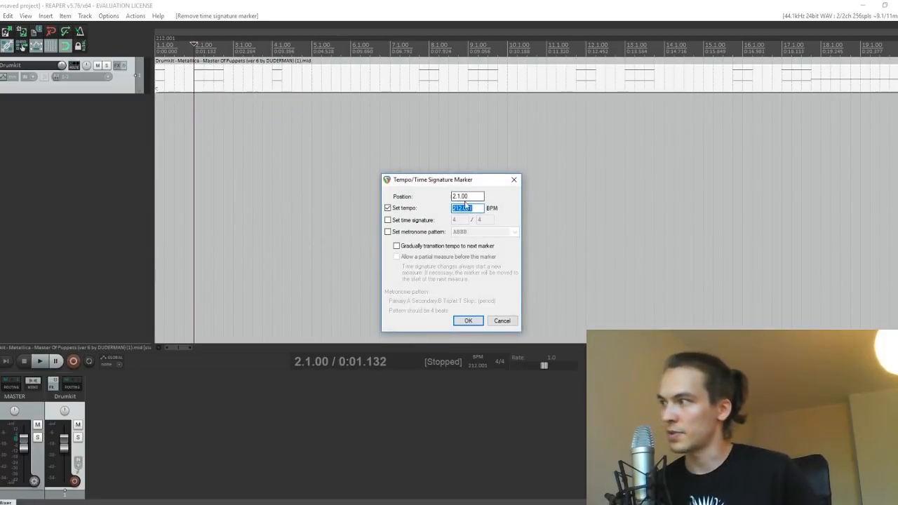
text(212)
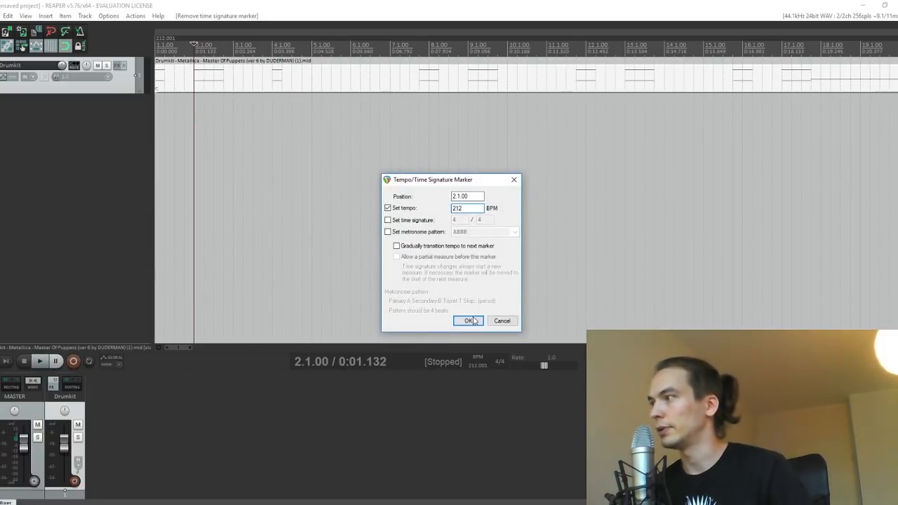
click(410, 220)
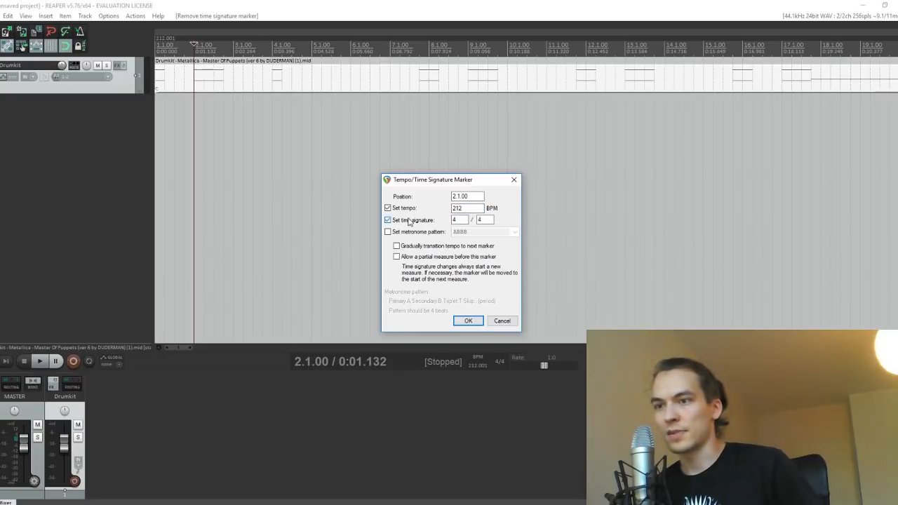
click(409, 220)
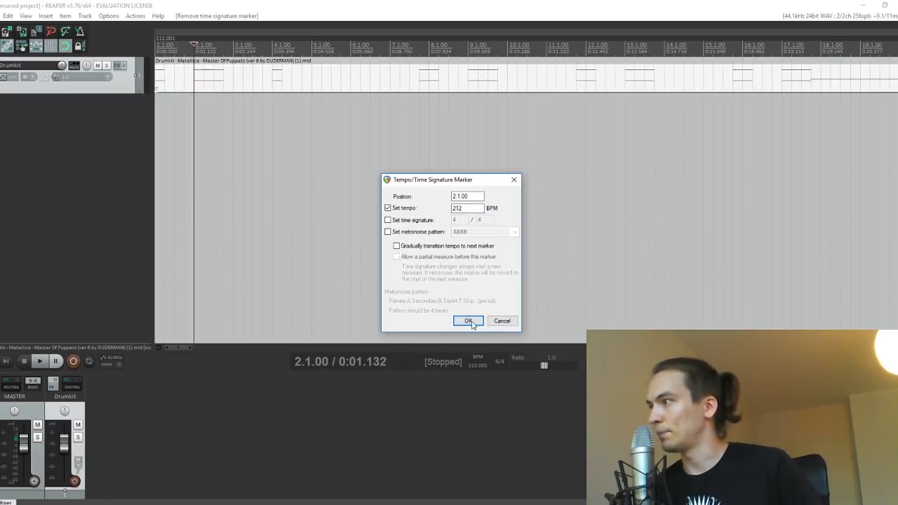
click(396, 246)
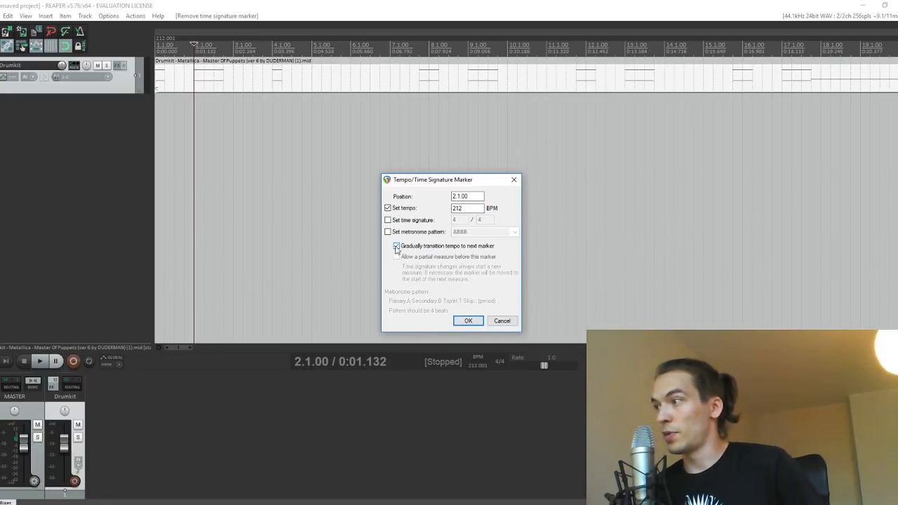
click(396, 247)
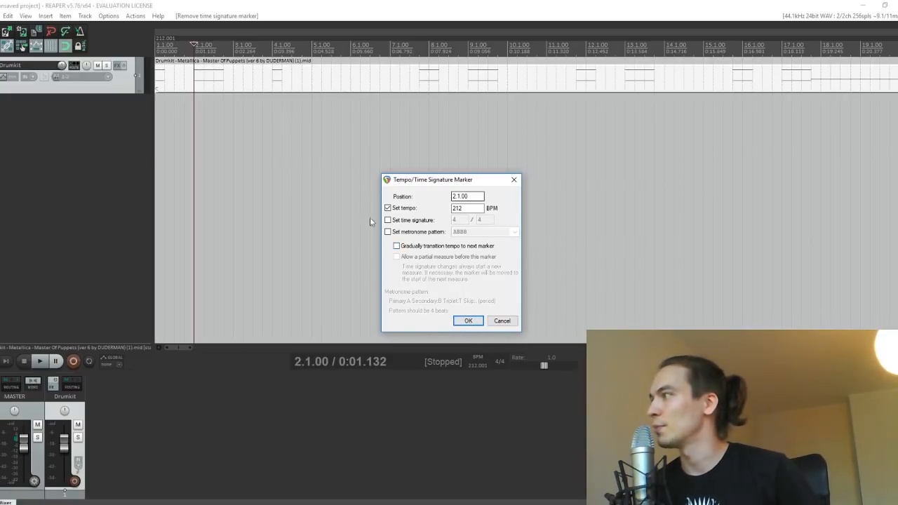
click(474, 320)
Remove the tempo marker at 2.1.00 and return to the project start.
right_click(197, 40)
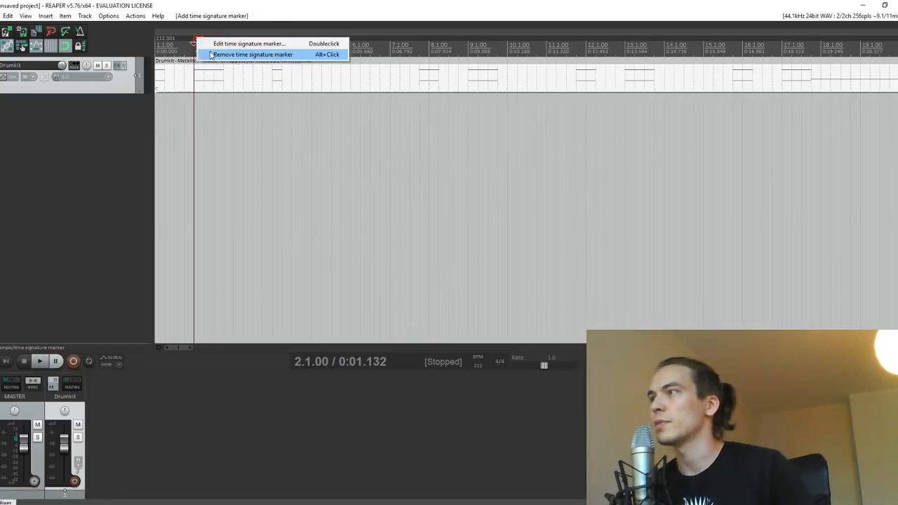
click(214, 55)
key(Home)
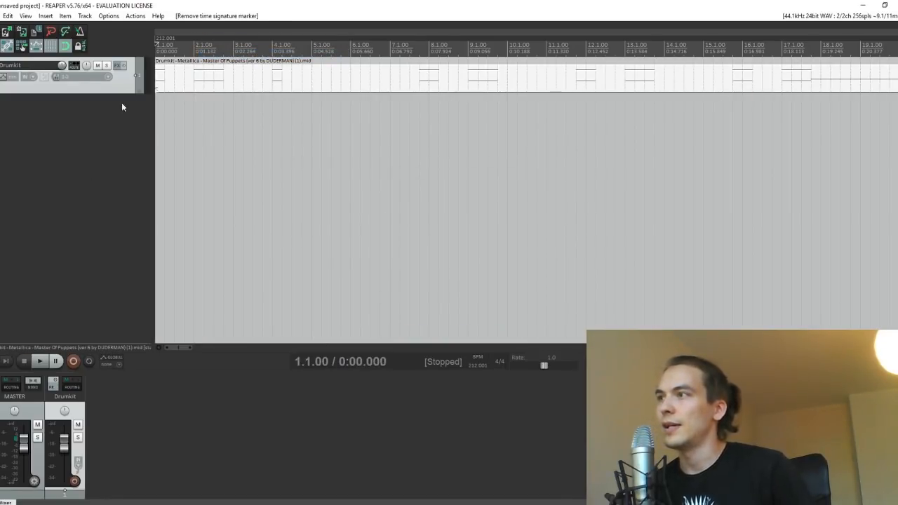
Add the EZdrummer instrument to the Drumkit track and load its EZdrummer 2 Modern preset Metal.
click(117, 66)
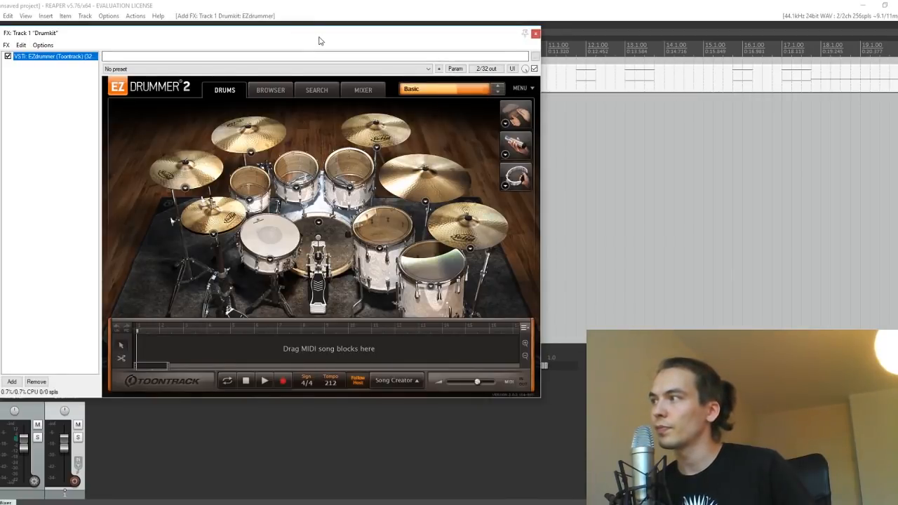
drag(319, 41, 390, 77)
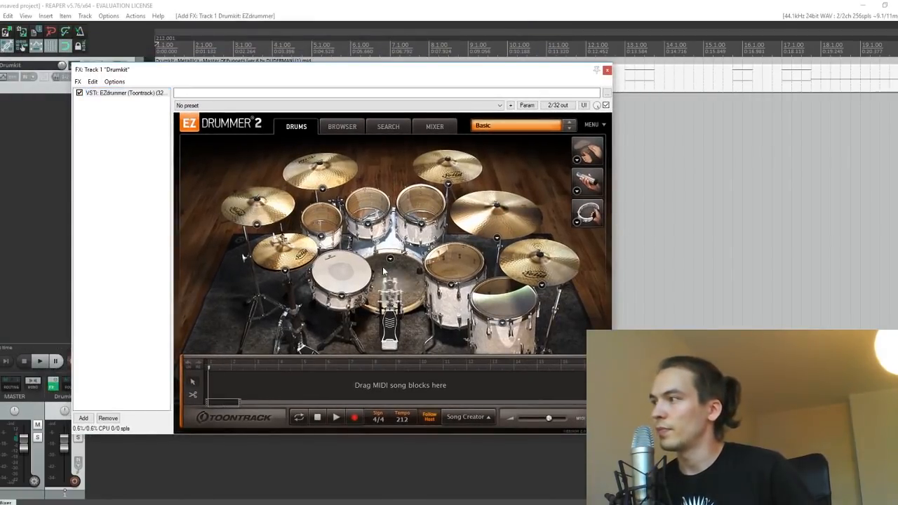
click(556, 127)
mouse_move(557, 138)
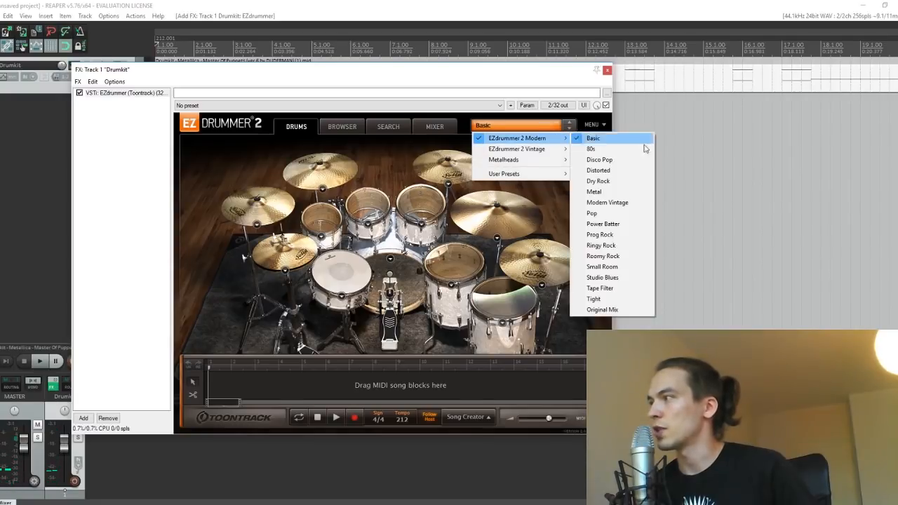
click(596, 192)
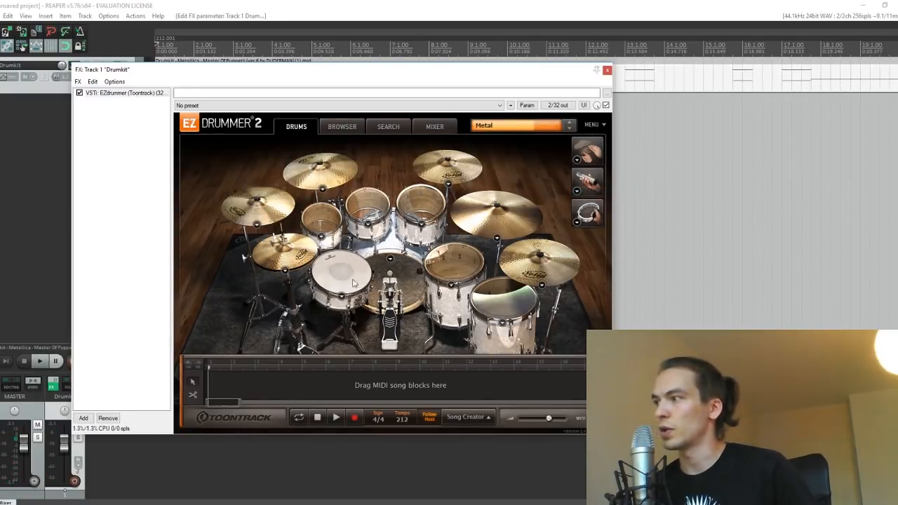
click(606, 69)
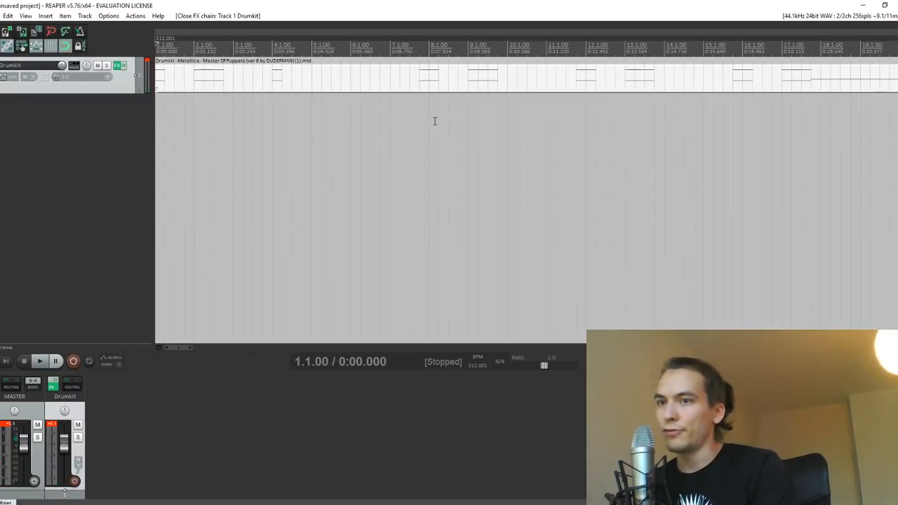
Play the drum part from measure 27 to hear it through EZdrummer.
scroll(647, 148, down, 5)
click(520, 47)
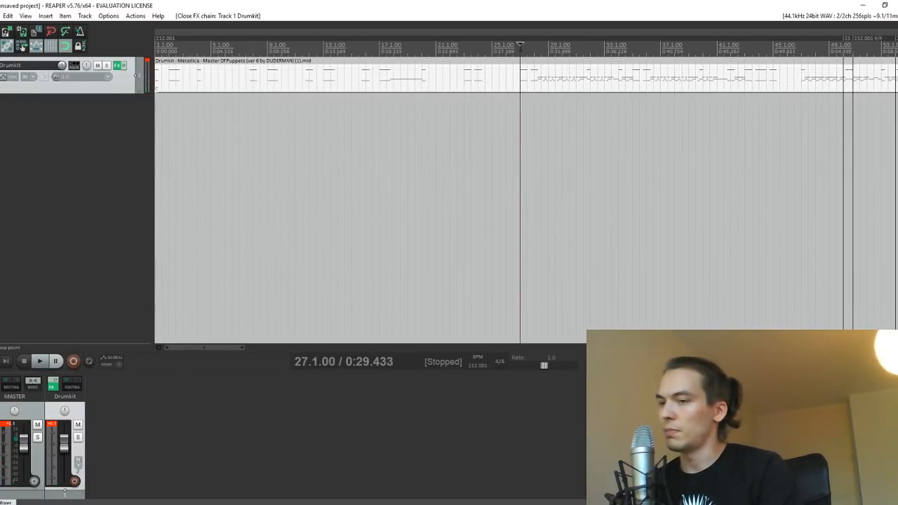
key(space)
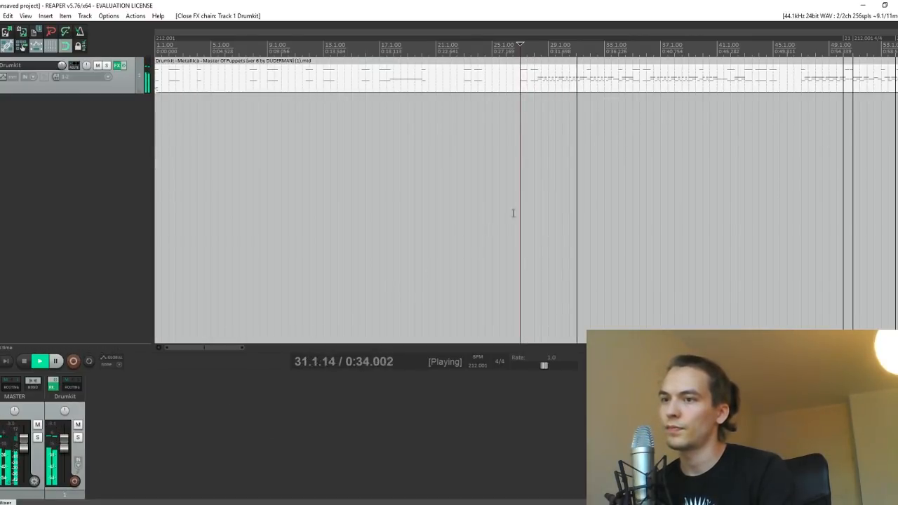
key(space)
Open the Drumkit item in the MIDI editor and focus on the notes around measure 29.
click(555, 82)
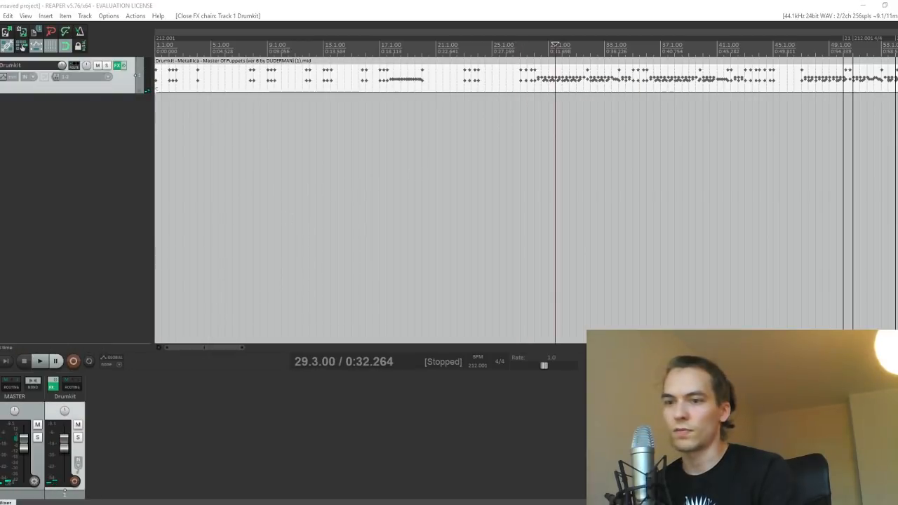
double_click(554, 82)
drag(395, 84, 539, 48)
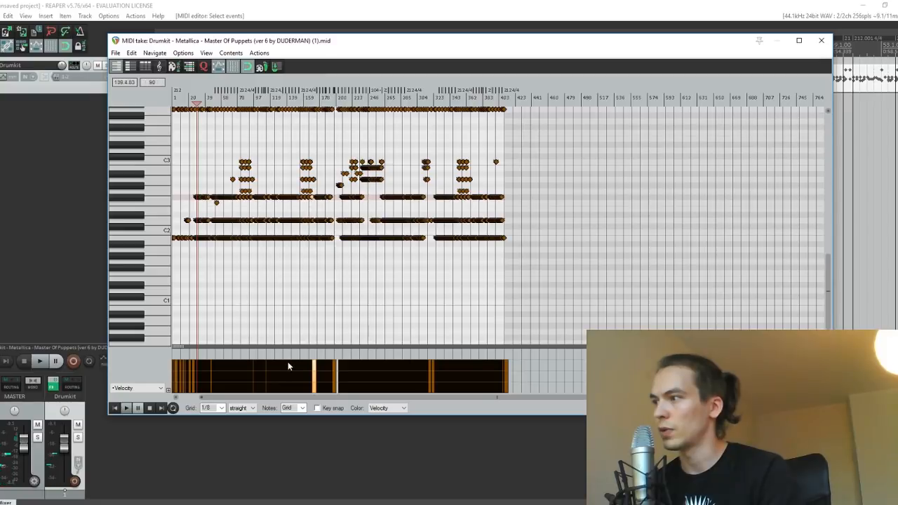
scroll(288, 361, up, 10)
scroll(525, 374, up, 3)
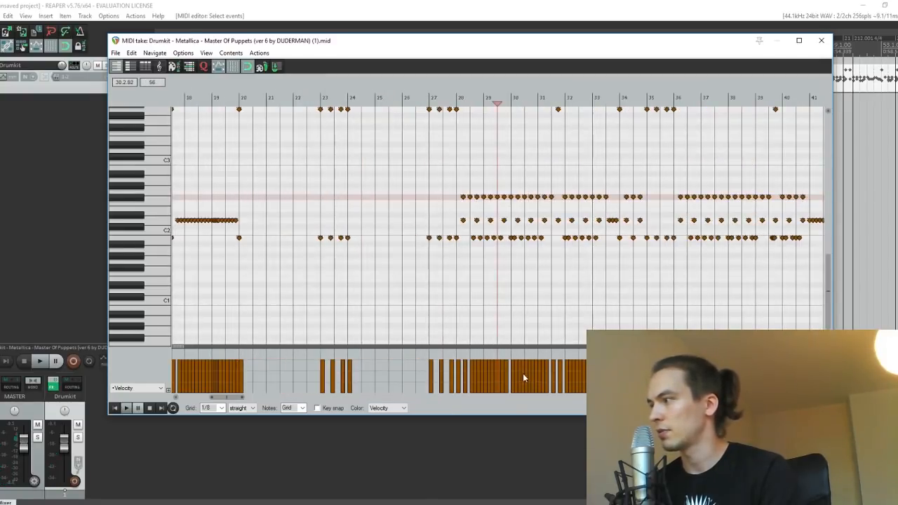
Raise the velocity of the single B1 note in measure 30 to the maximum.
click(522, 237)
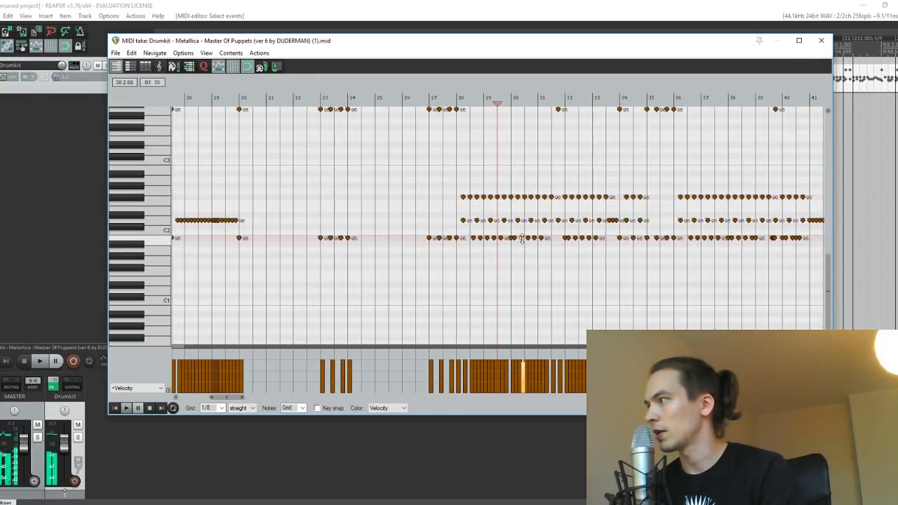
click(523, 237)
click(525, 238)
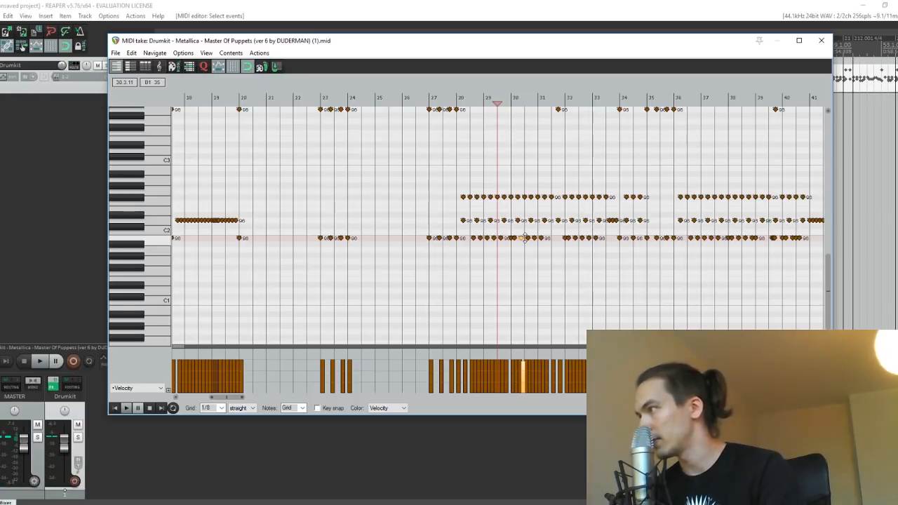
drag(524, 237, 491, 146)
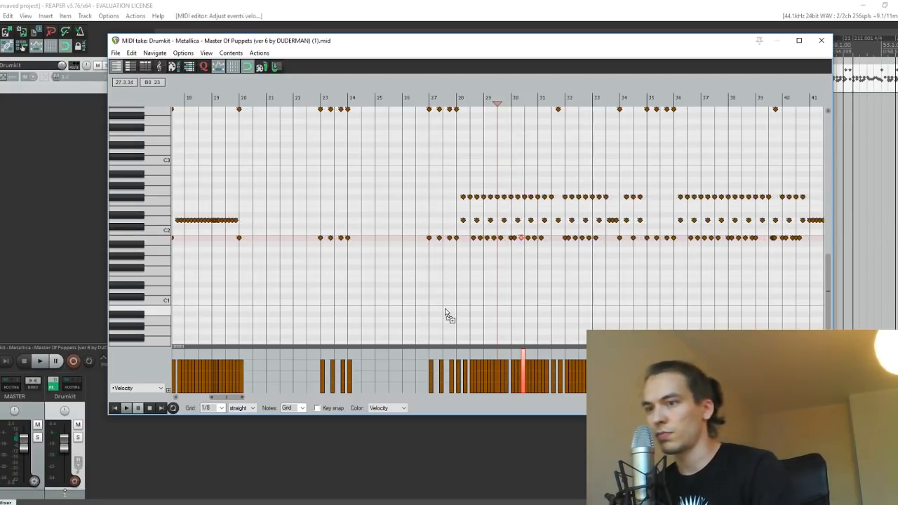
Select all notes of the drum part and raise their velocities to the maximum.
scroll(513, 266, down, 5)
scroll(512, 268, down, 4)
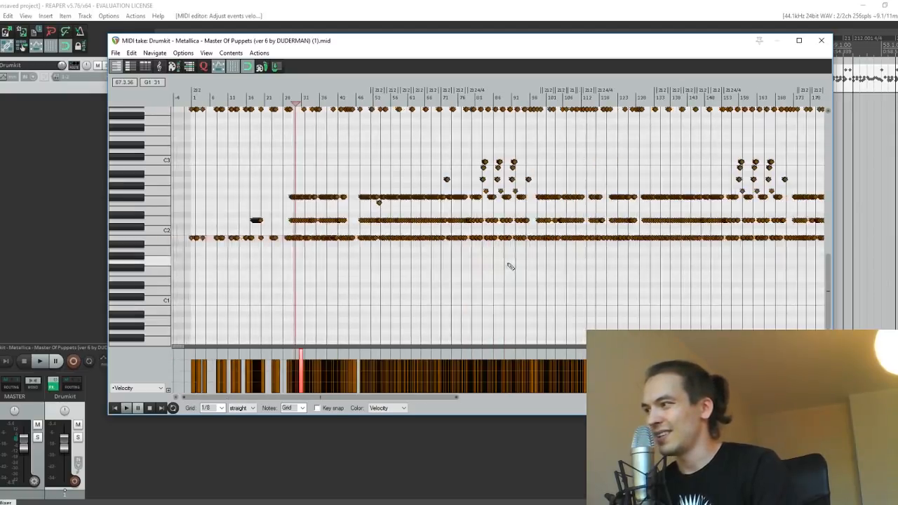
scroll(507, 266, down, 2)
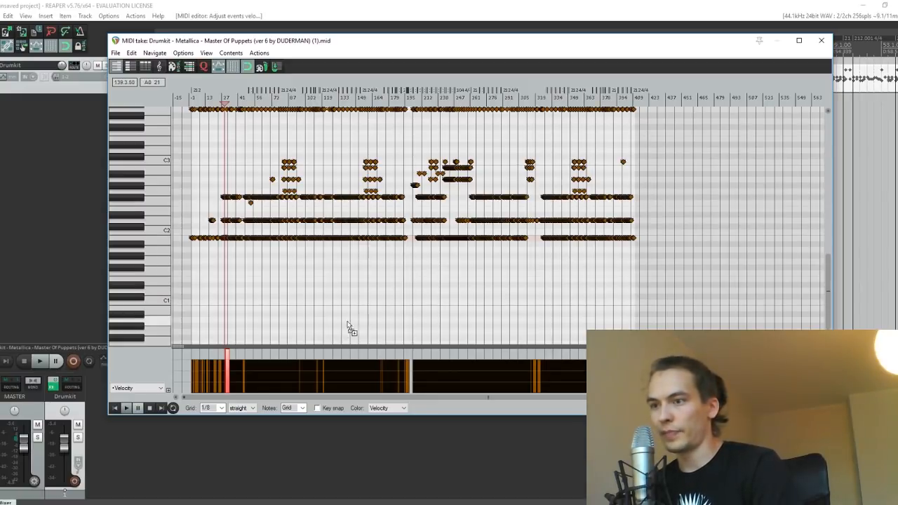
key(ctrl+a)
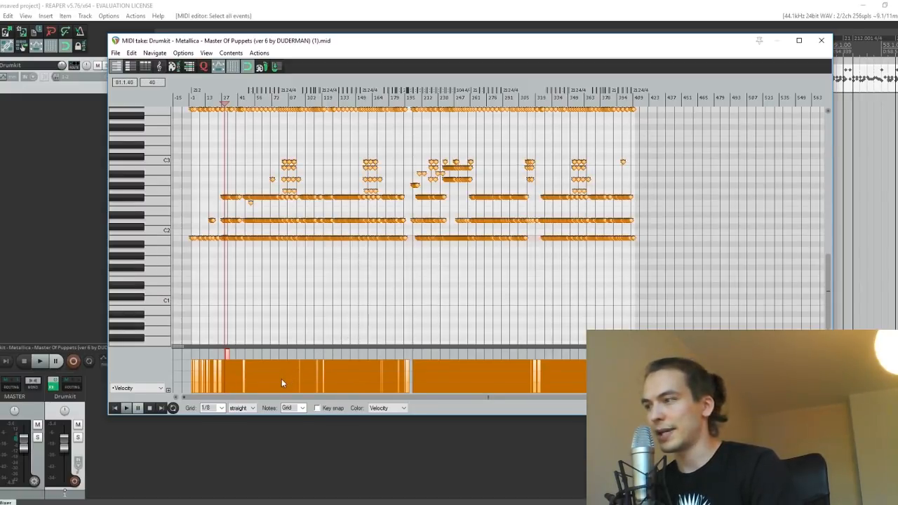
drag(282, 382, 287, 311)
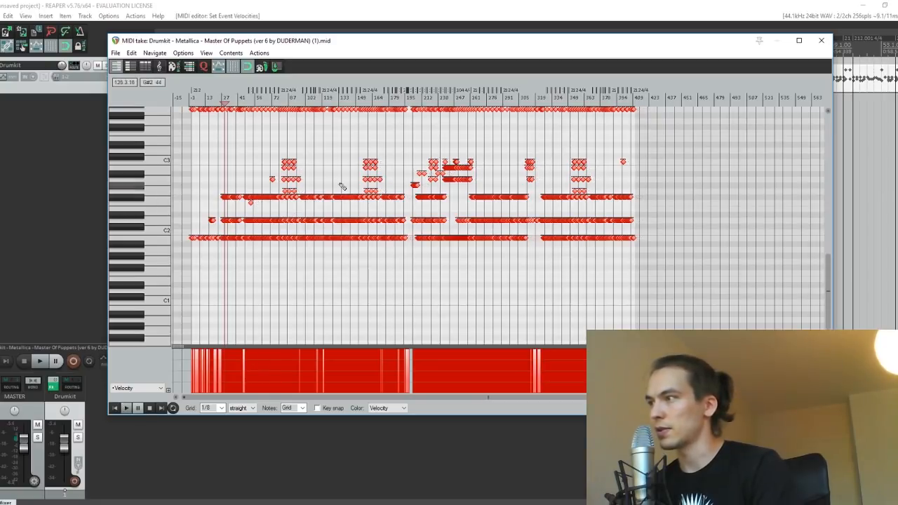
Play the drum part from around measure 77 to hear the raised velocities.
click(277, 97)
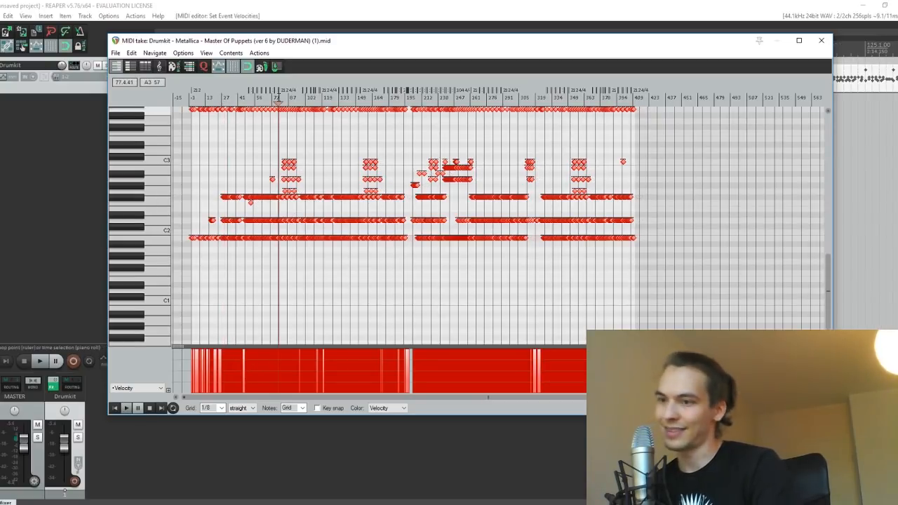
key(space)
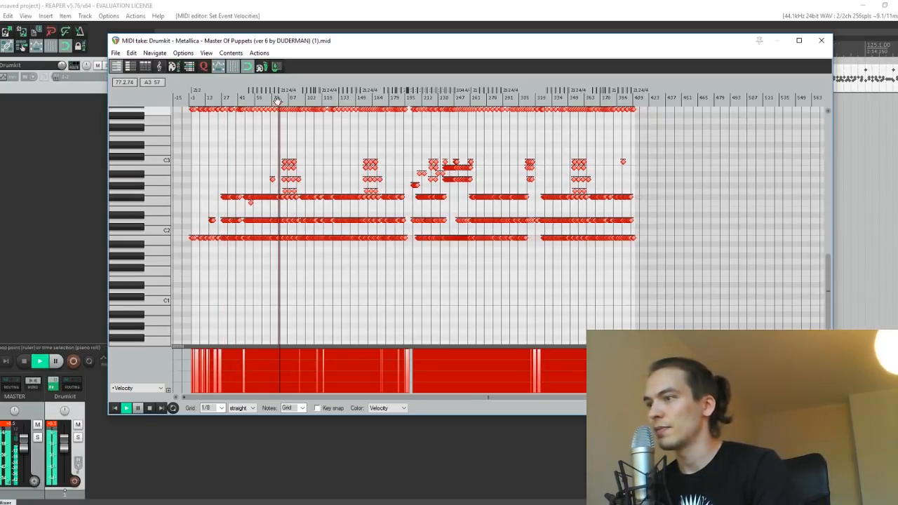
Lower the Drumkit track volume to -1.51 dB and stop playback.
click(65, 447)
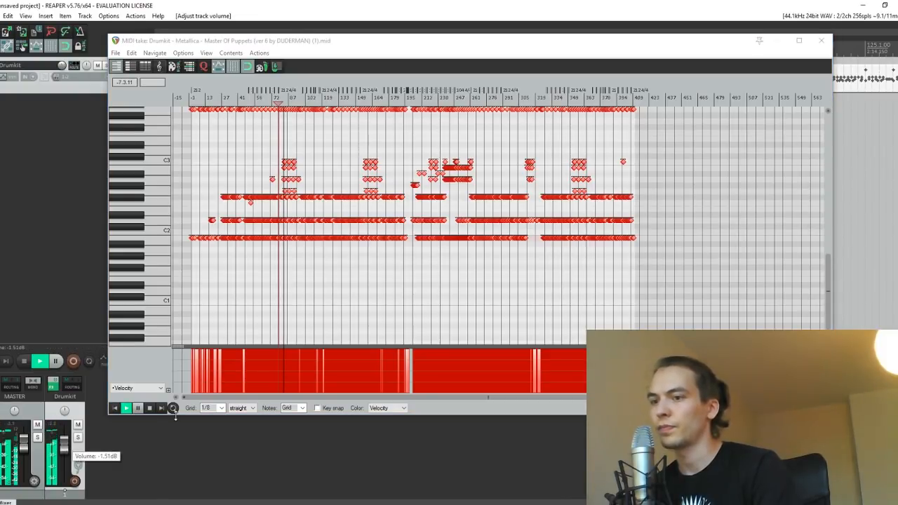
click(149, 408)
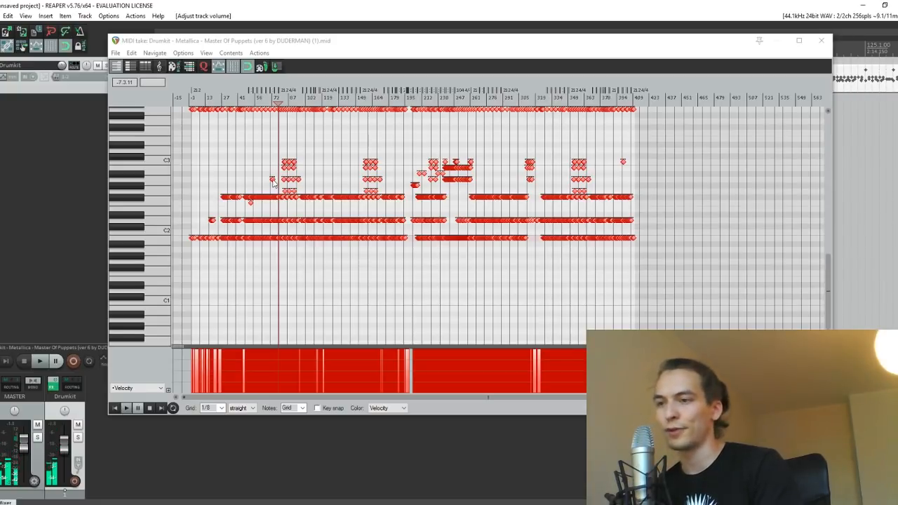
Select the eight D2 notes in measure 79, taper their velocities gradually downward, and play them from the start of the measure.
scroll(330, 150, up, 15)
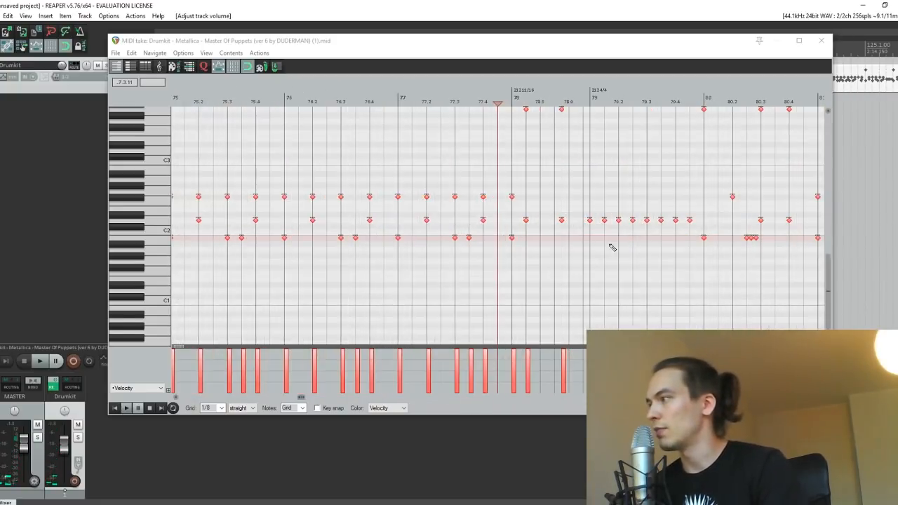
click(582, 100)
click(588, 95)
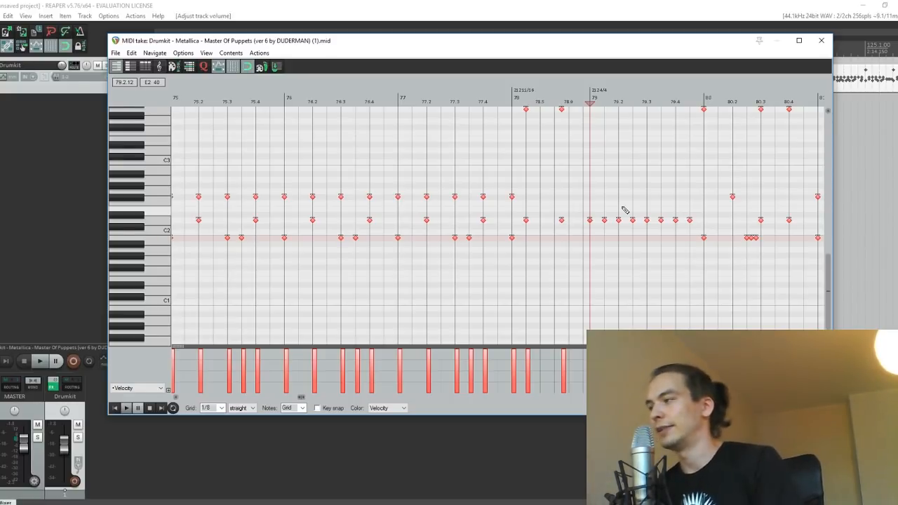
click(589, 220)
shift+click(691, 222)
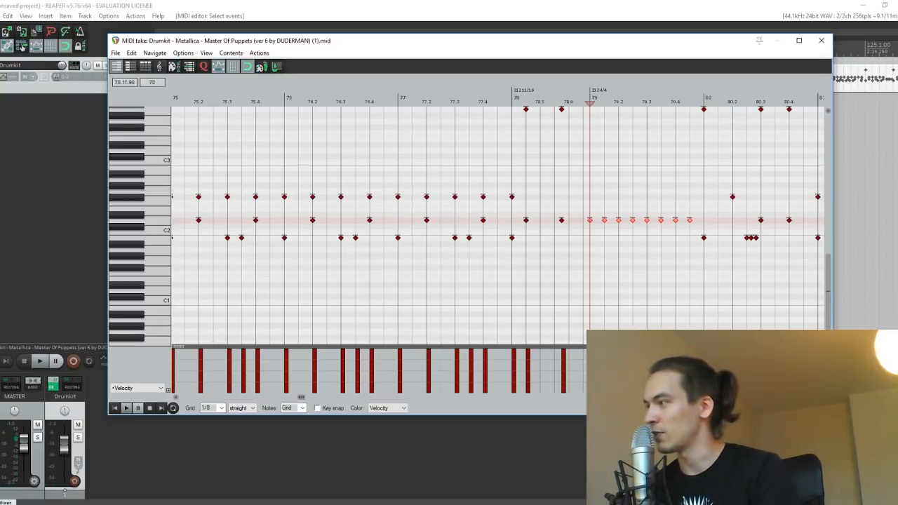
drag(591, 356, 597, 356)
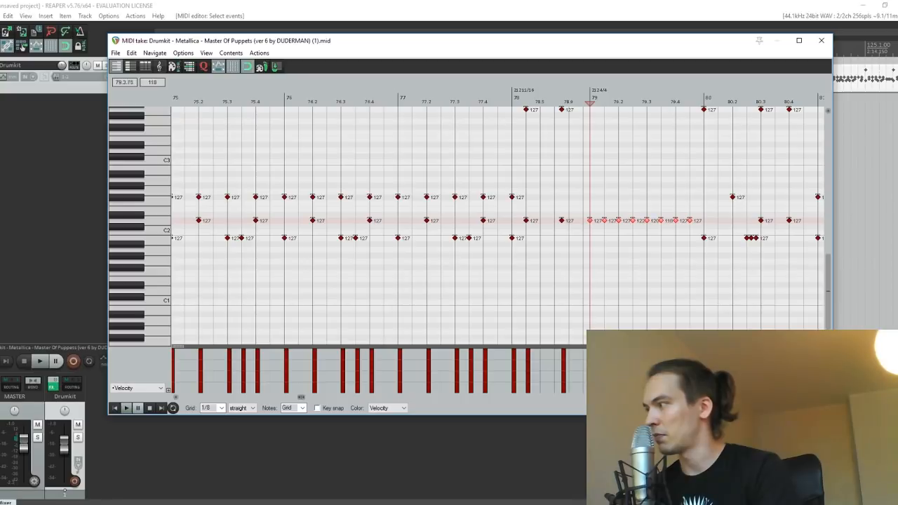
key(space)
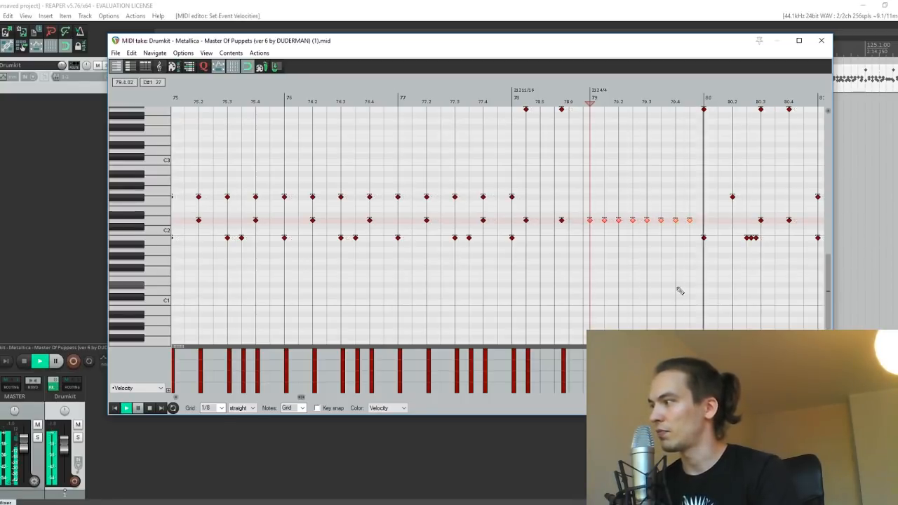
key(space)
Select the whole tom fill in measure 83 and play it from the start of that measure.
scroll(709, 243, down, 5)
scroll(712, 244, up, 2)
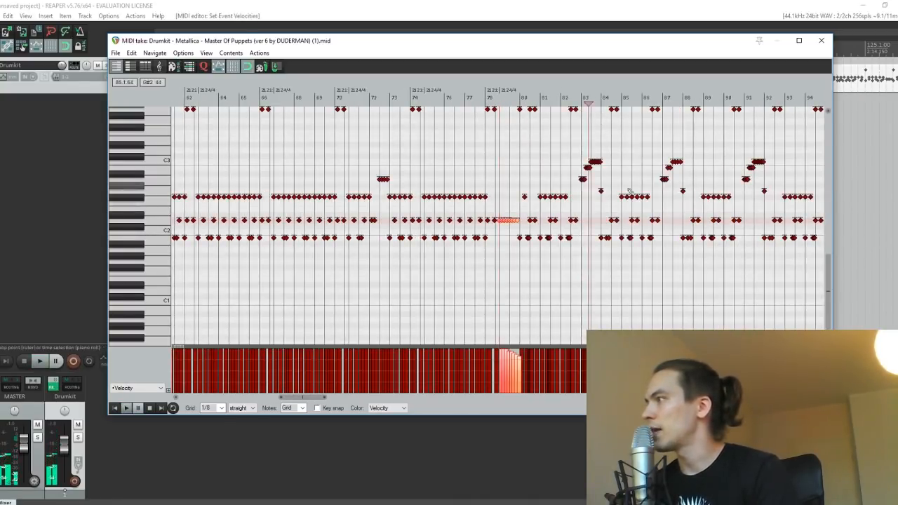
scroll(590, 196, up, 6)
drag(418, 184, 612, 164)
click(423, 99)
key(space)
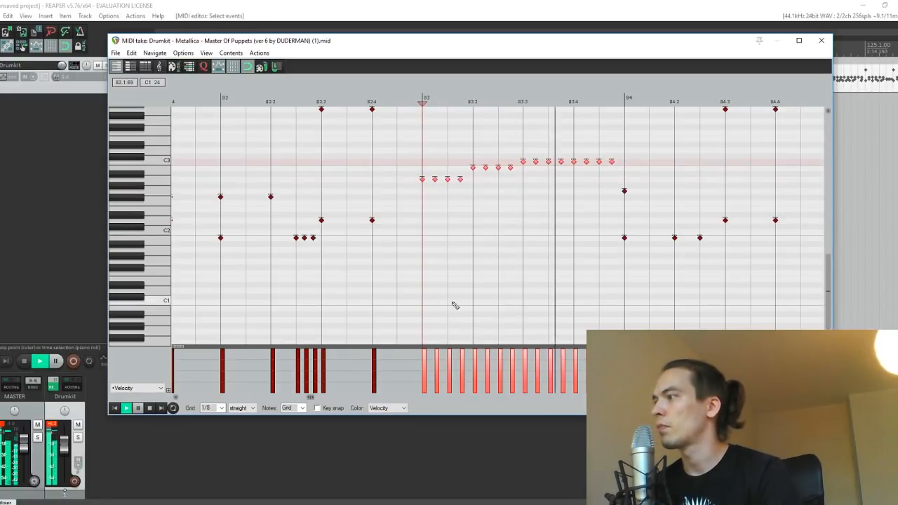
key(space)
Shape the tom fill's velocities in measure 83 to fall gradually from 127 to 87, and play the result.
drag(423, 349, 579, 360)
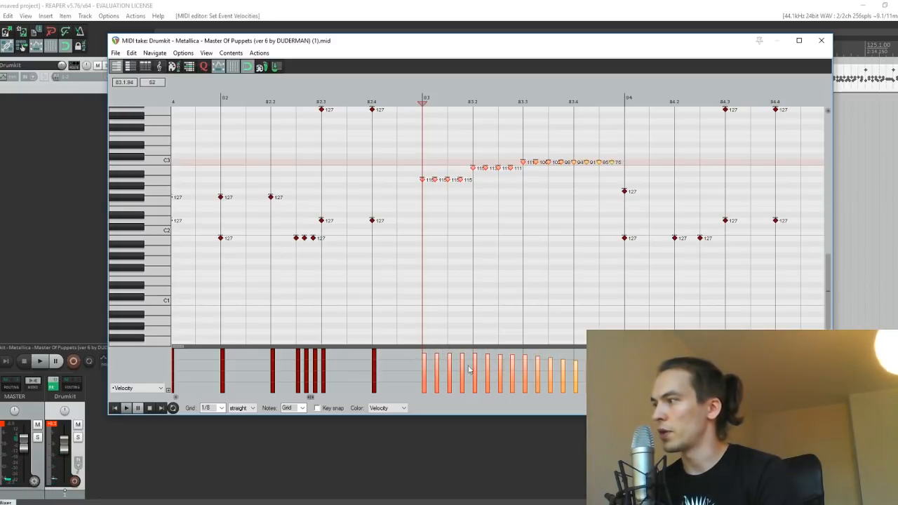
drag(427, 384, 423, 383)
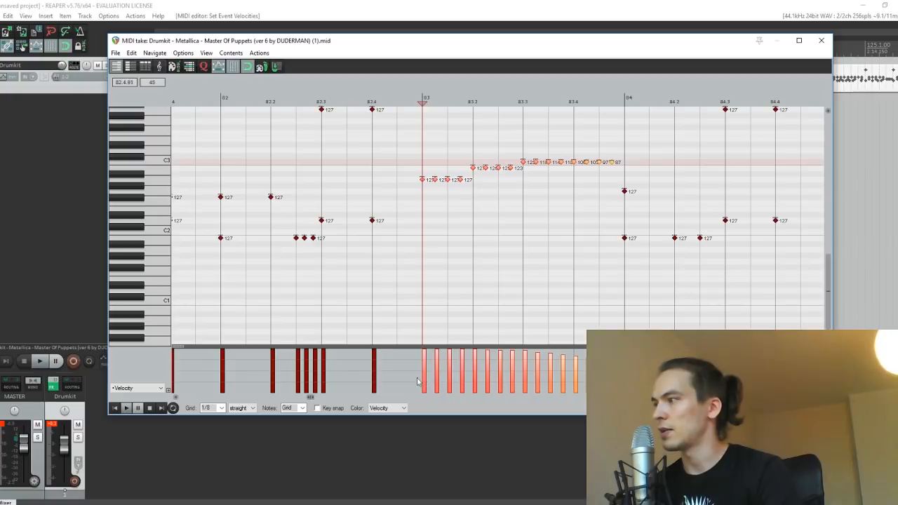
key(space)
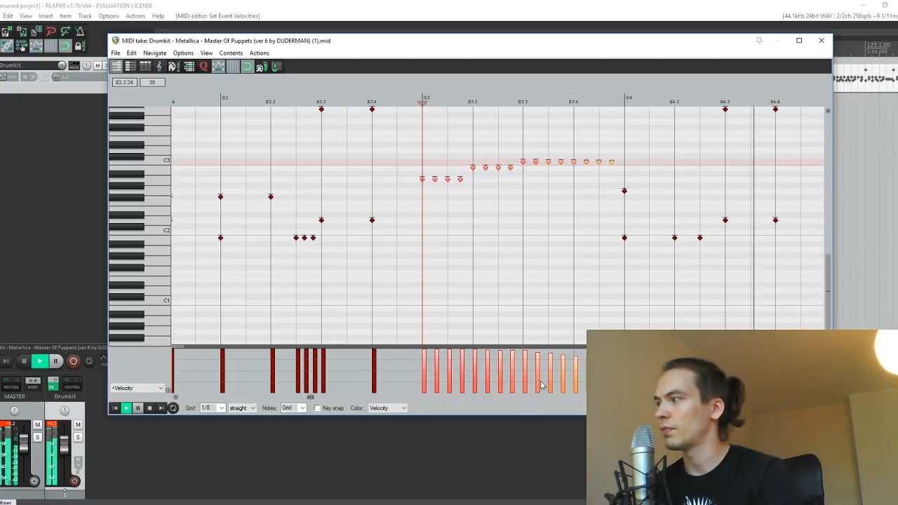
key(space)
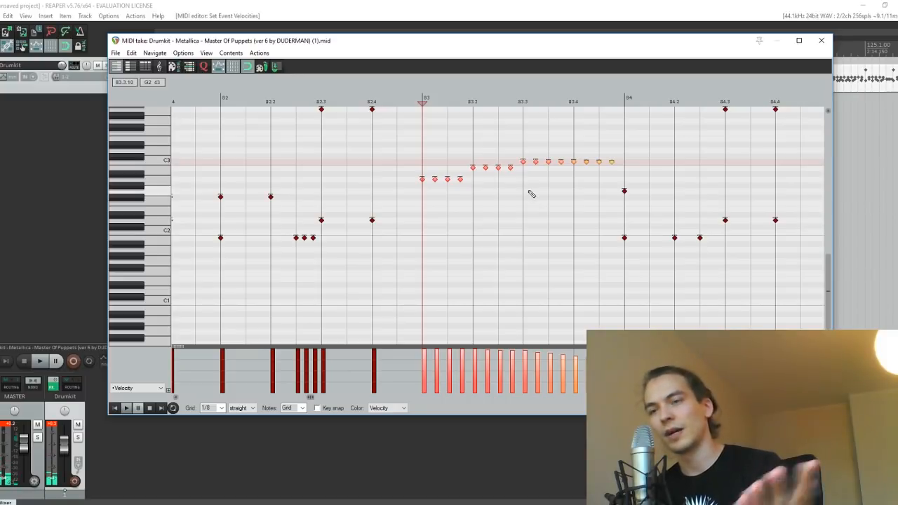
Audition the A2, B2 and C3 hits of the tom fill in measure 83 by selecting single notes and groups.
click(423, 180)
shift+click(461, 180)
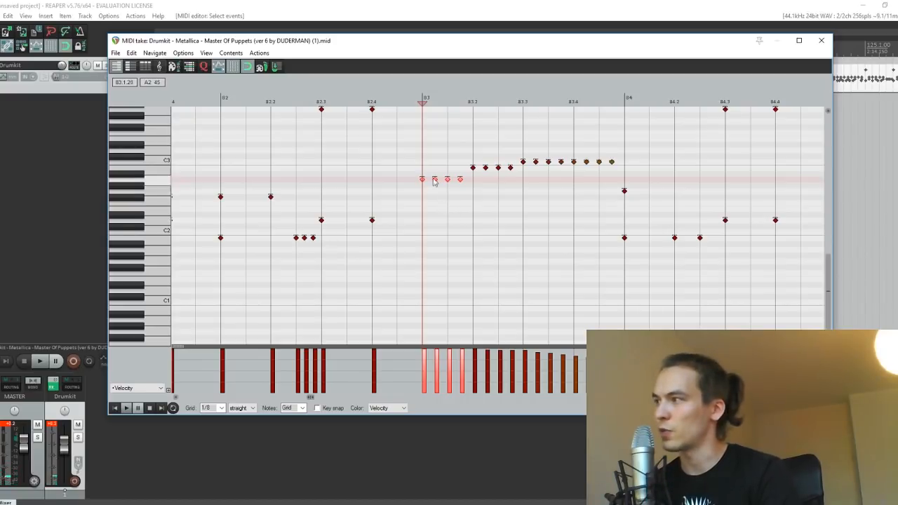
click(472, 168)
shift+click(510, 167)
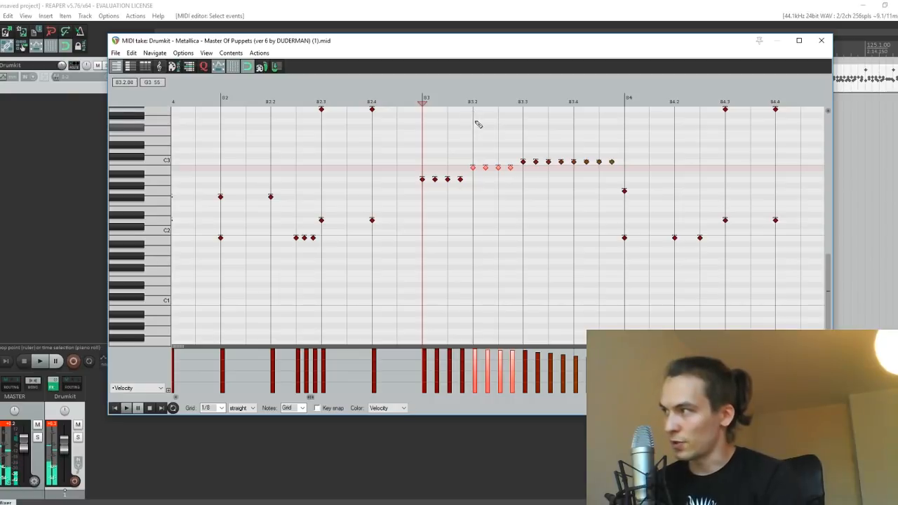
click(474, 169)
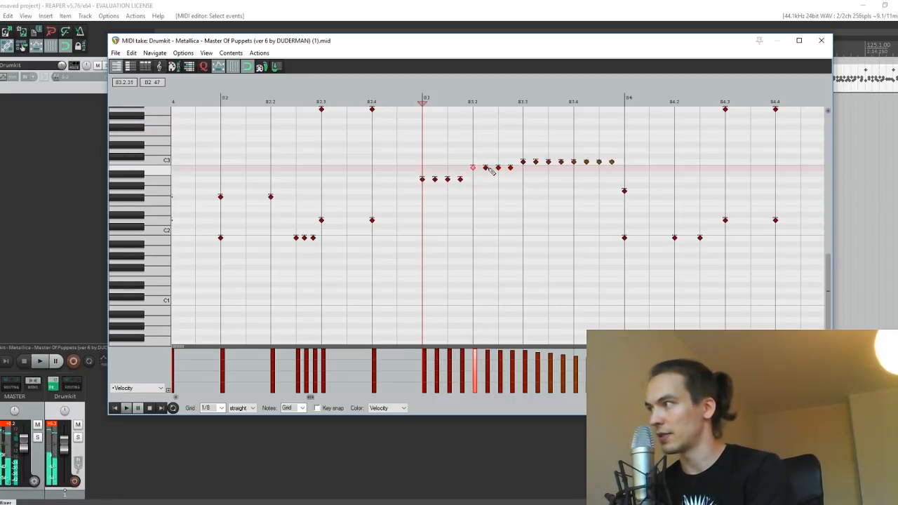
click(510, 168)
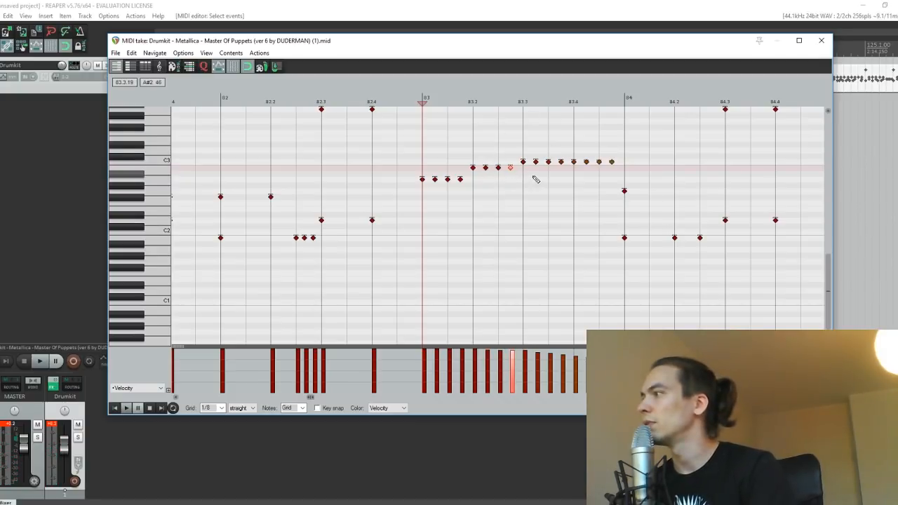
shift+click(485, 169)
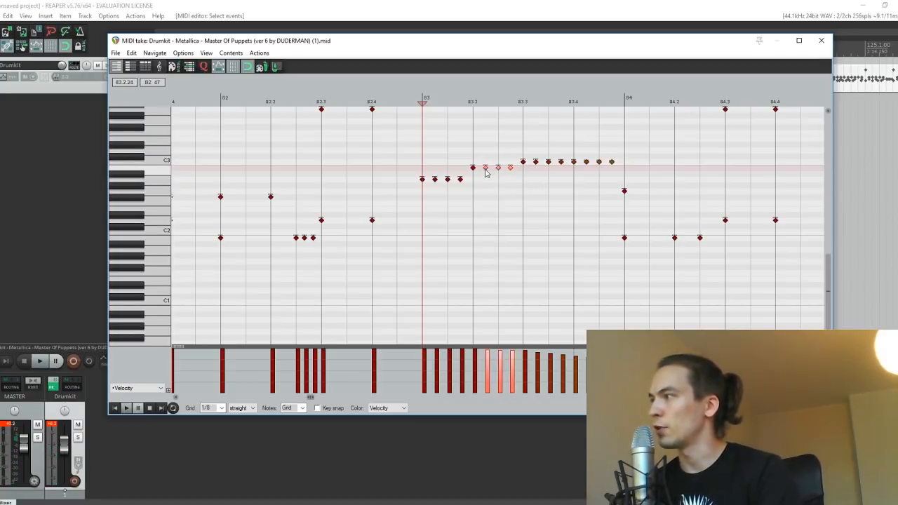
click(523, 162)
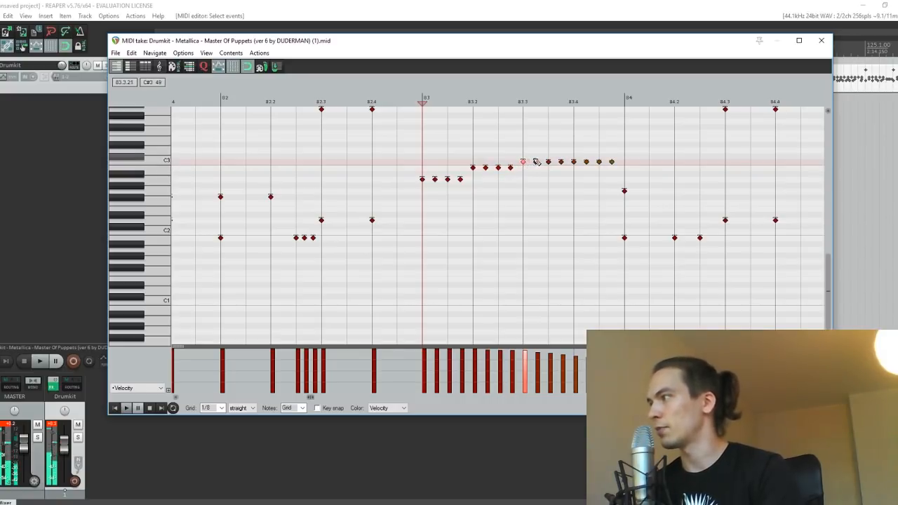
click(536, 162)
shift+click(612, 162)
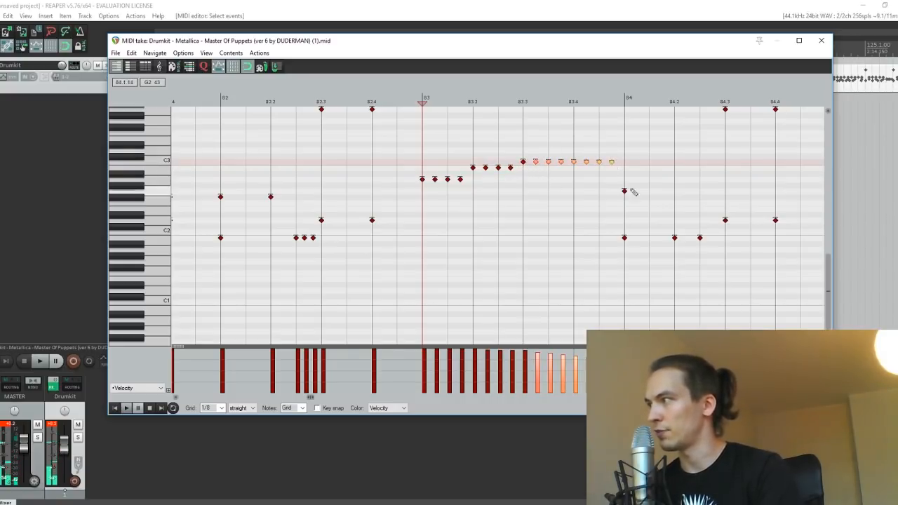
Select all notes of the drum part, level their velocities at the maximum, and lower them all evenly.
scroll(275, 212, down, 3)
scroll(275, 213, down, 4)
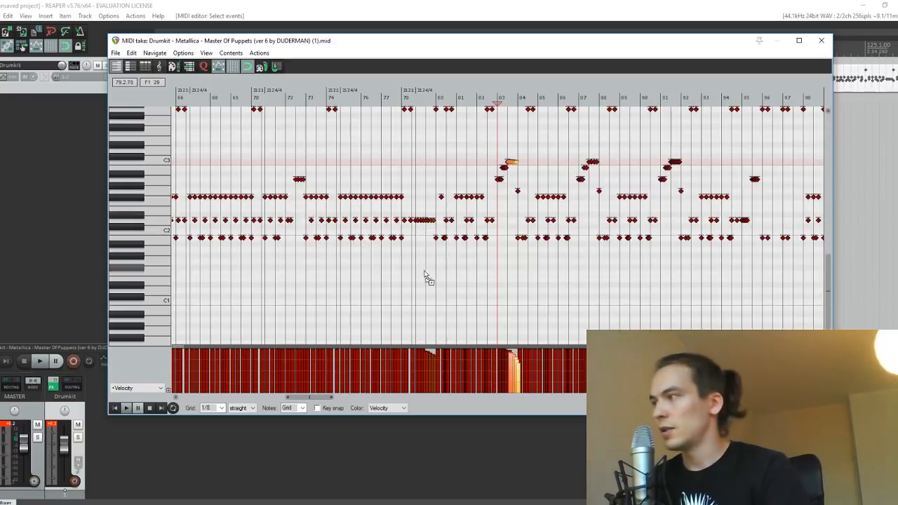
key(ctrl+a)
drag(475, 381, 463, 250)
scroll(463, 251, down, 4)
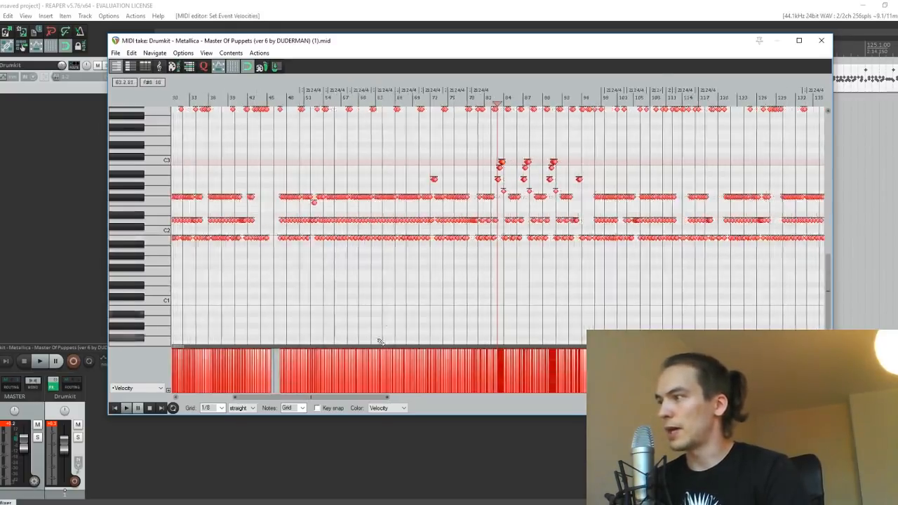
drag(362, 353, 362, 367)
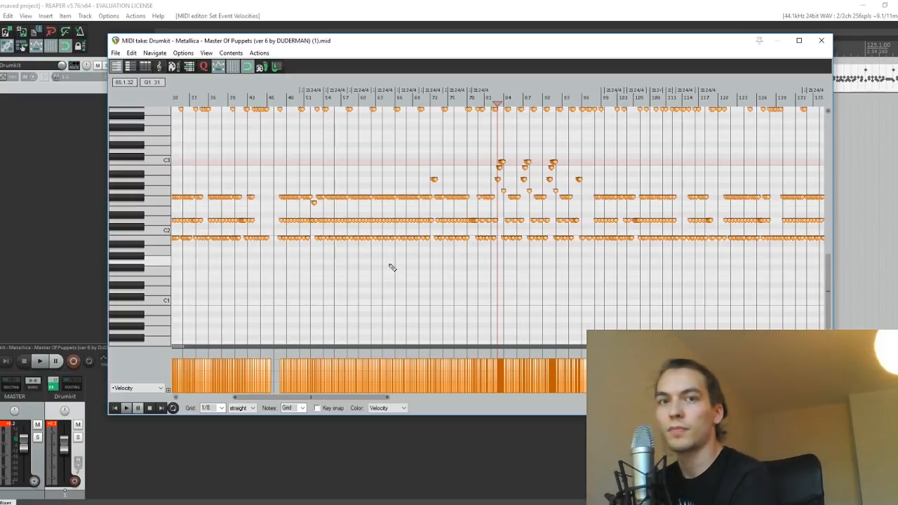
Draw a rising and falling velocity curve across the notes from around measure 28, dipping near measure 50 and rising again.
drag(320, 397, 269, 394)
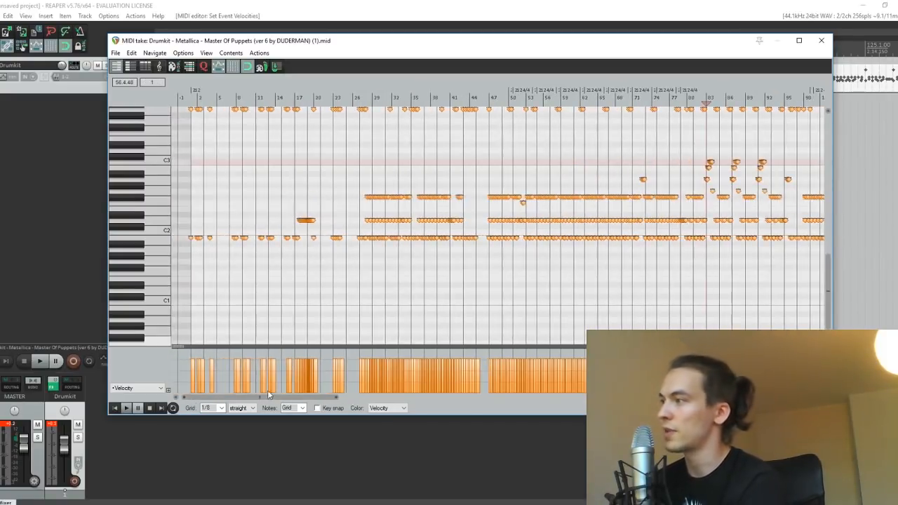
click(391, 99)
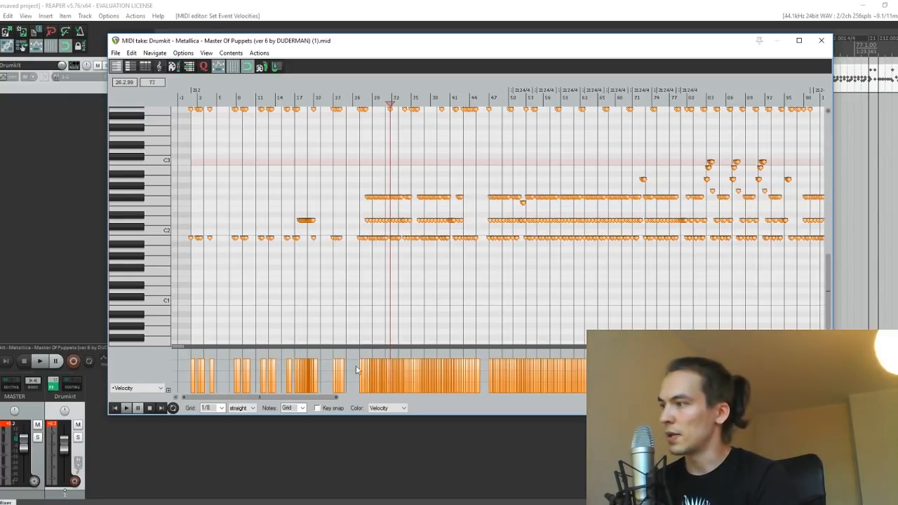
mouse_move(356, 370)
mouse_down()
mouse_move(352, 361)
mouse_move(404, 350)
mouse_move(523, 371)
mouse_move(589, 353)
mouse_up()
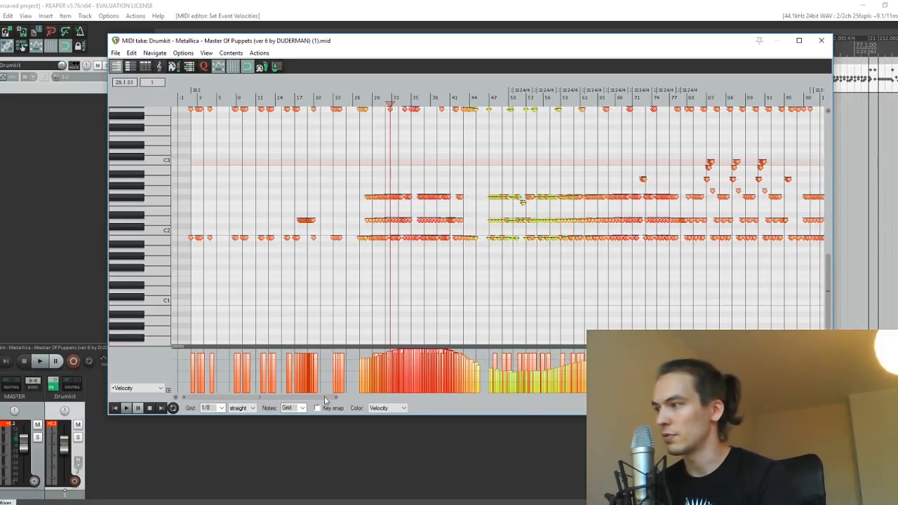
Lower the velocities of all selected notes together, keeping the drawn curve, and raise them again to near the maximum.
drag(325, 400, 354, 400)
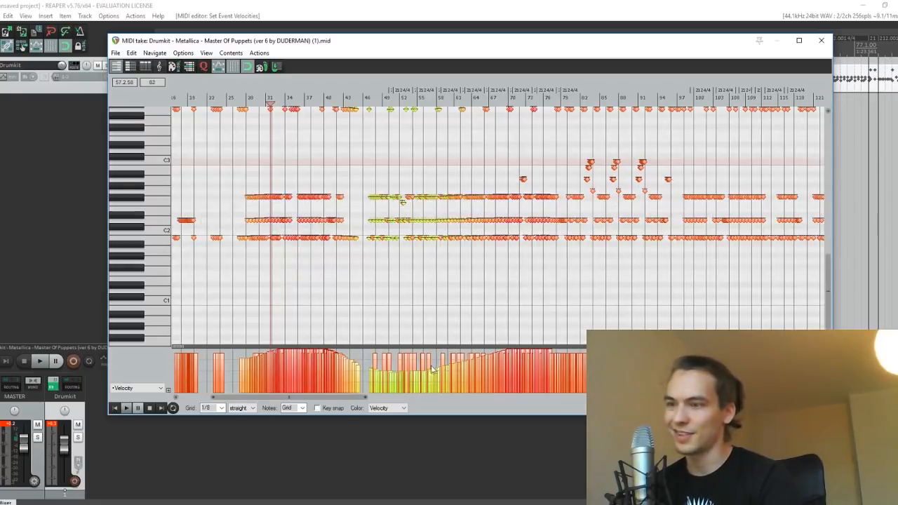
drag(310, 377, 310, 388)
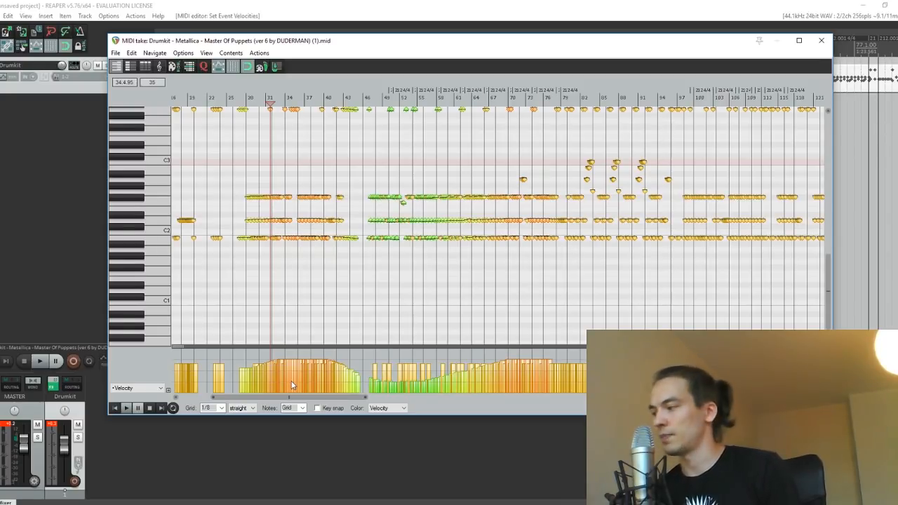
drag(292, 384, 292, 370)
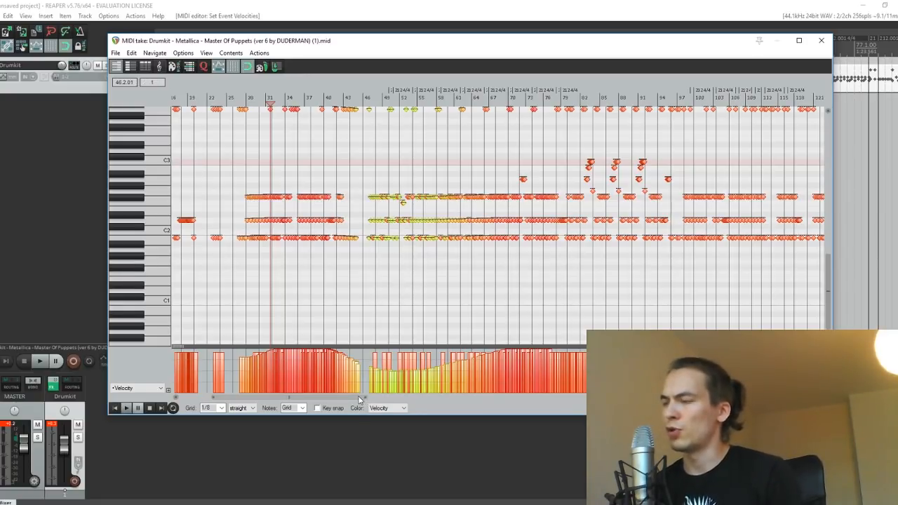
Play the drum part from around measure 82, stop it, and place the edit cursor at the start of measure 89.
drag(359, 397, 332, 398)
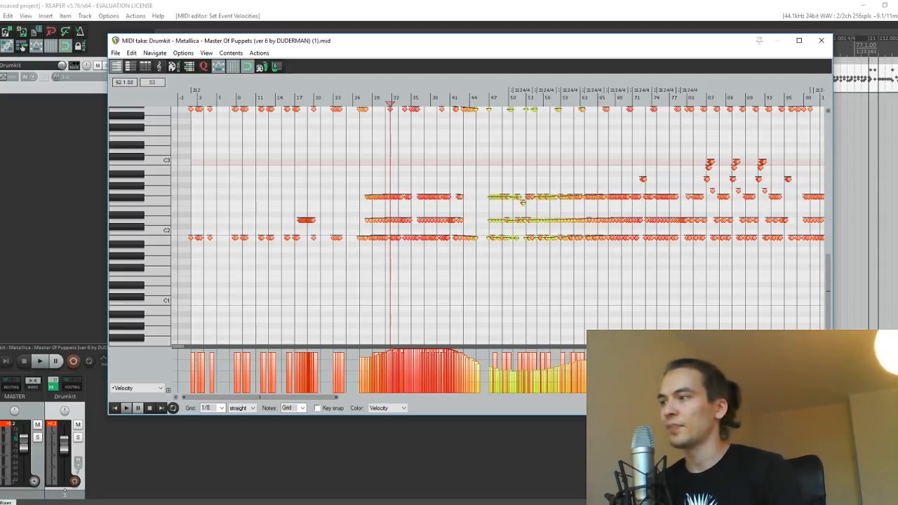
scroll(357, 130, down, 4)
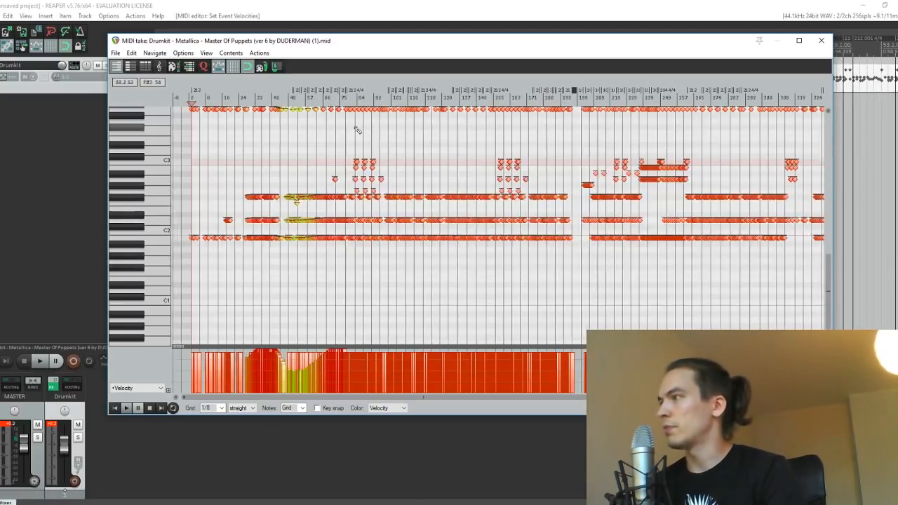
key(space)
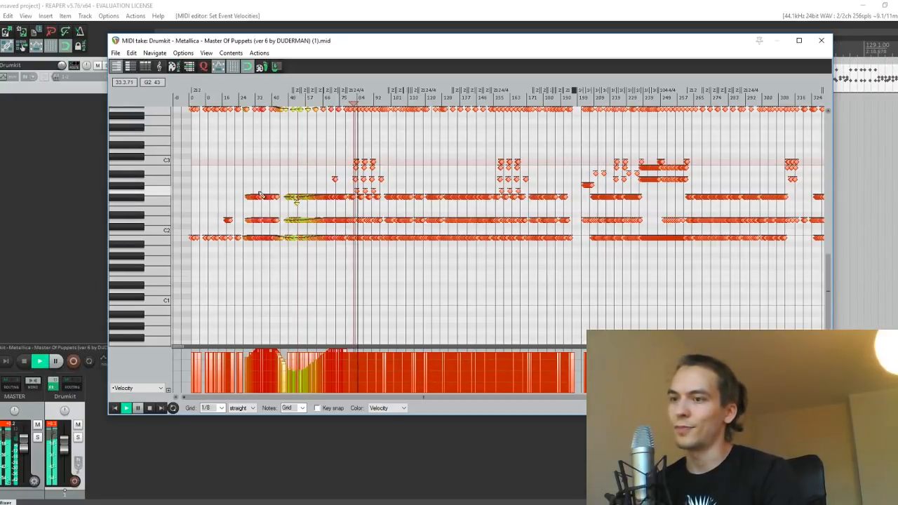
scroll(437, 258, up, 2)
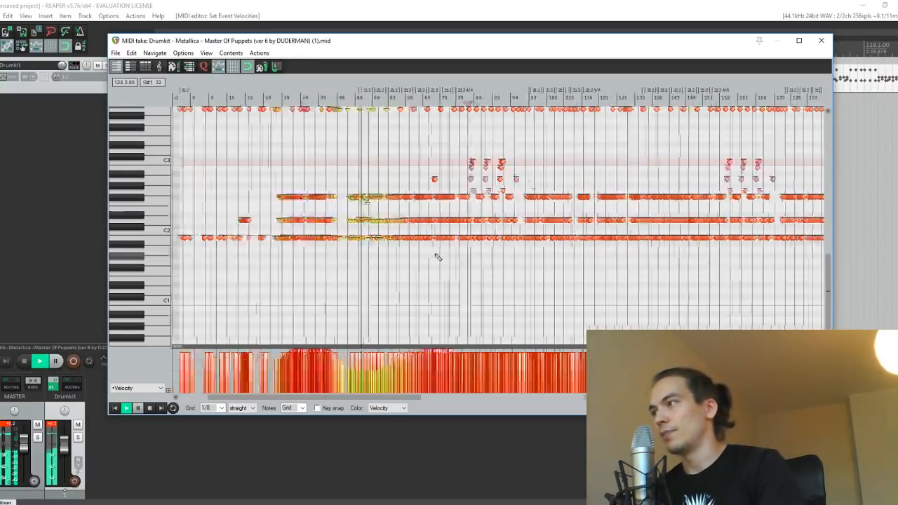
scroll(437, 258, up, 5)
key(space)
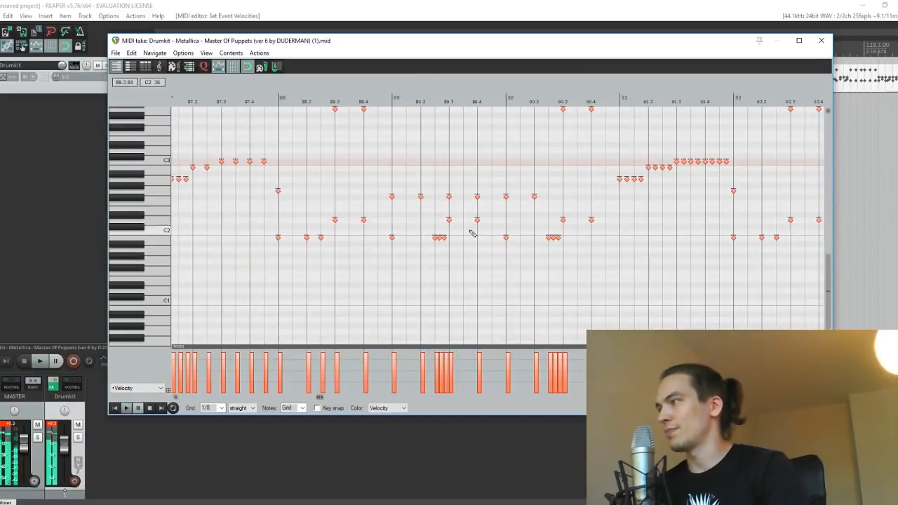
click(393, 99)
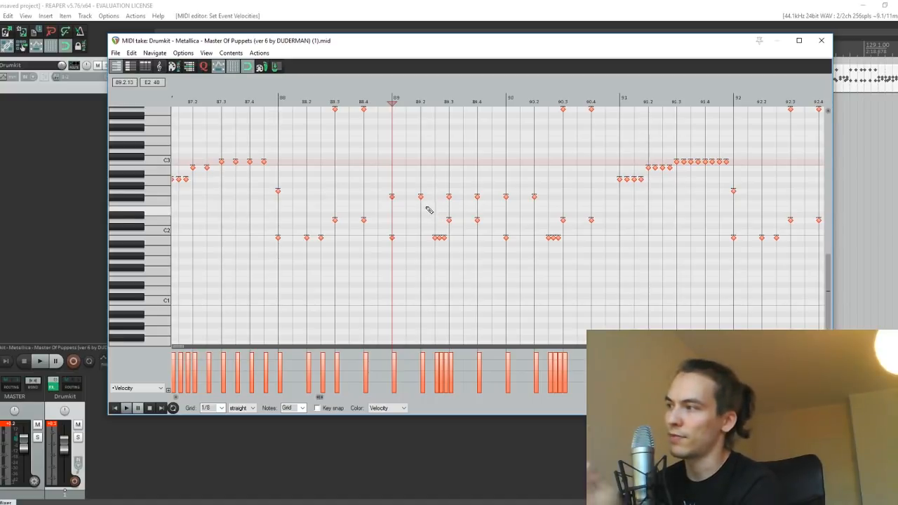
Place the edit cursor at the start of measure 88 and raise the velocities of all selected notes to 127.
click(279, 99)
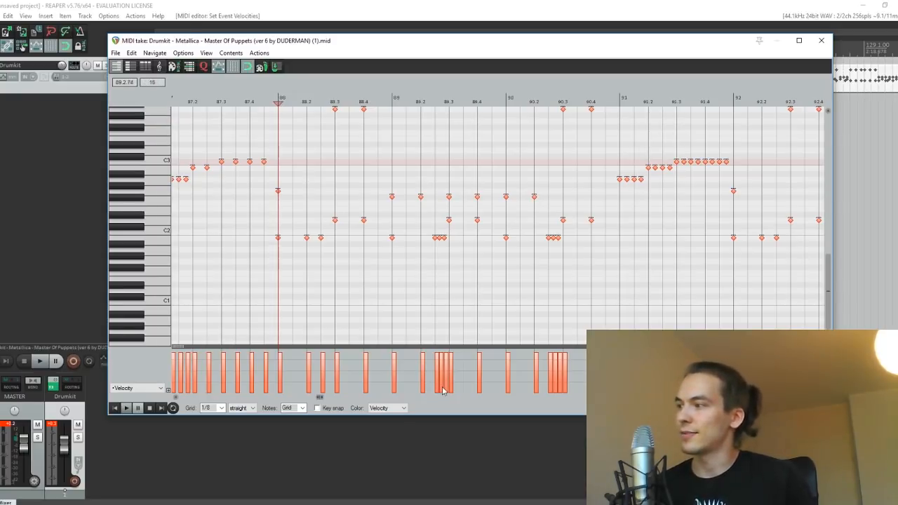
drag(444, 388, 446, 372)
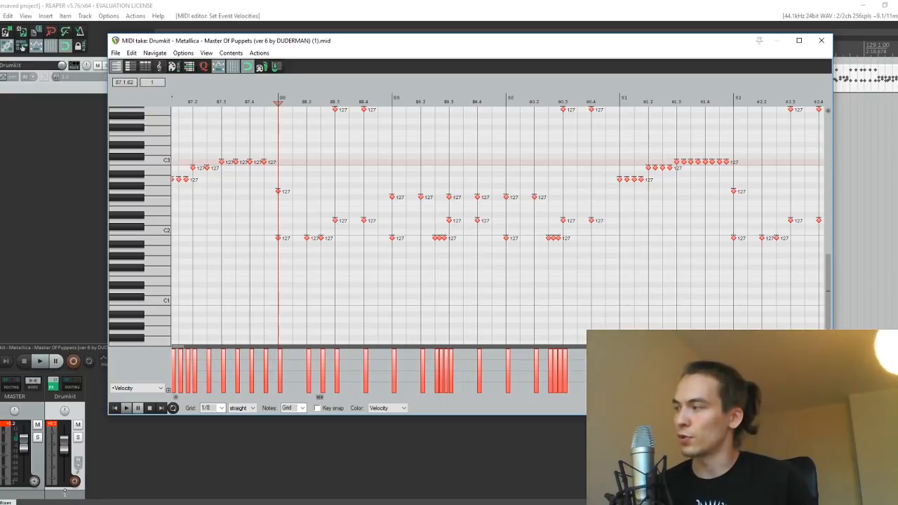
Select only the three closely spaced B1 kick notes between beats 89.2 and 89.3.
scroll(587, 271, down, 8)
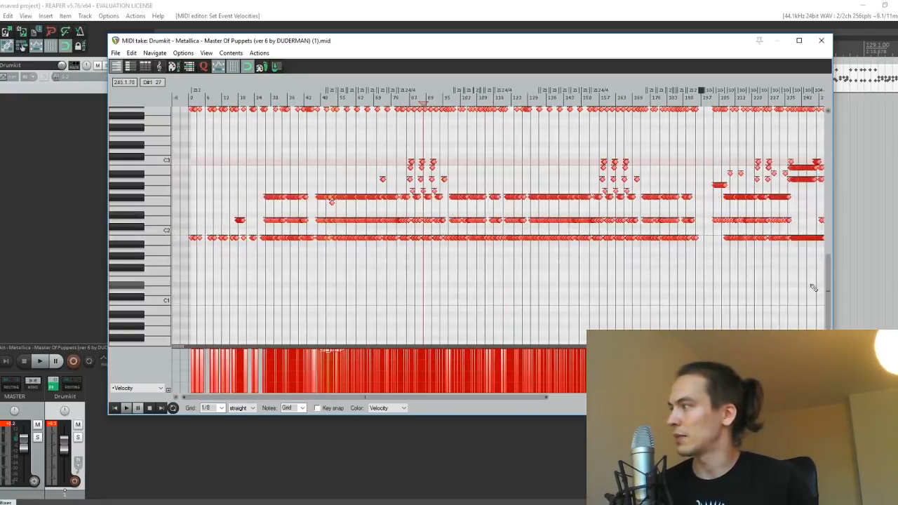
scroll(826, 287, up, 3)
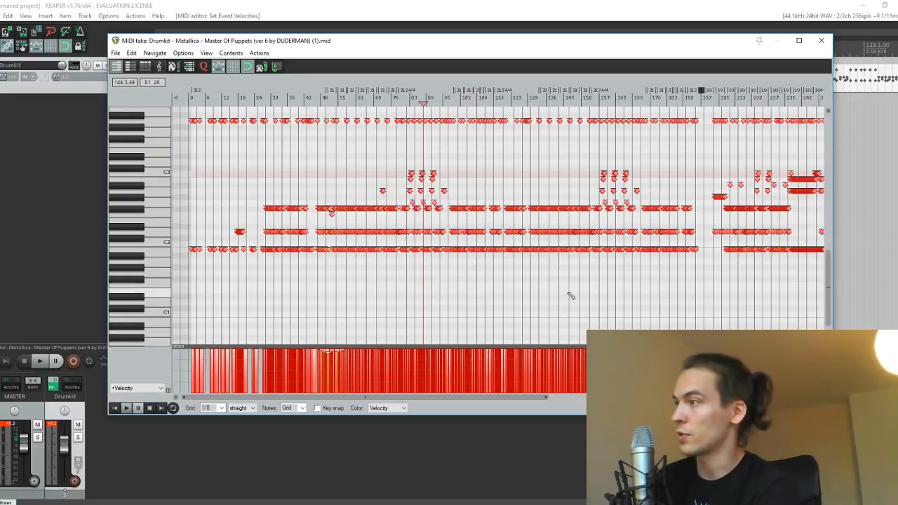
scroll(569, 270, up, 6)
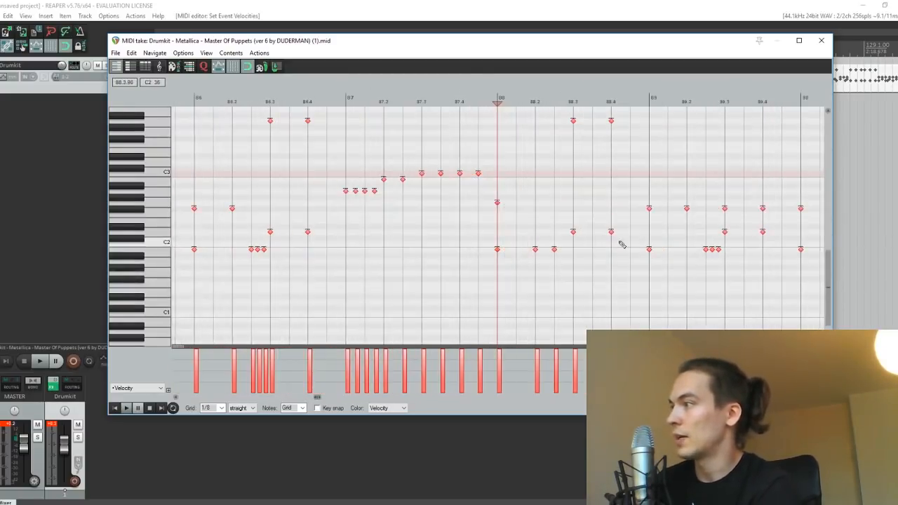
click(703, 103)
click(717, 251)
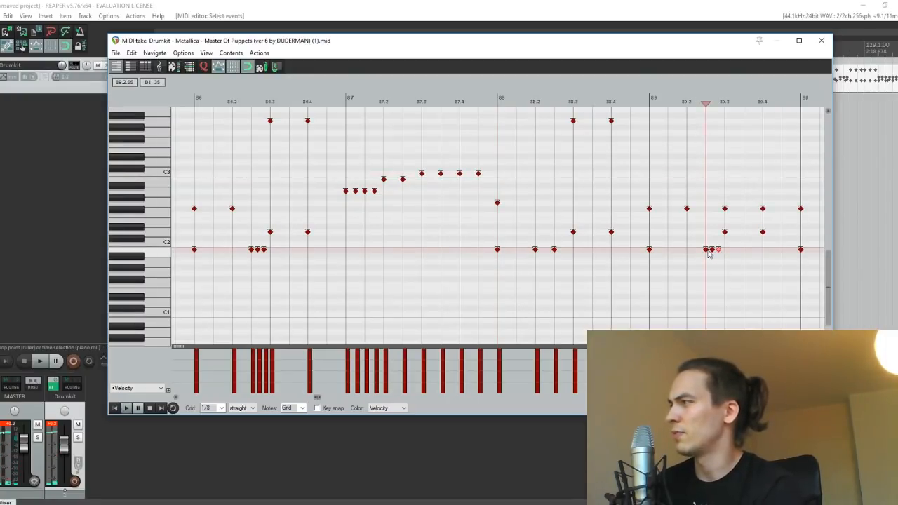
ctrl+click(706, 251)
ctrl+click(713, 251)
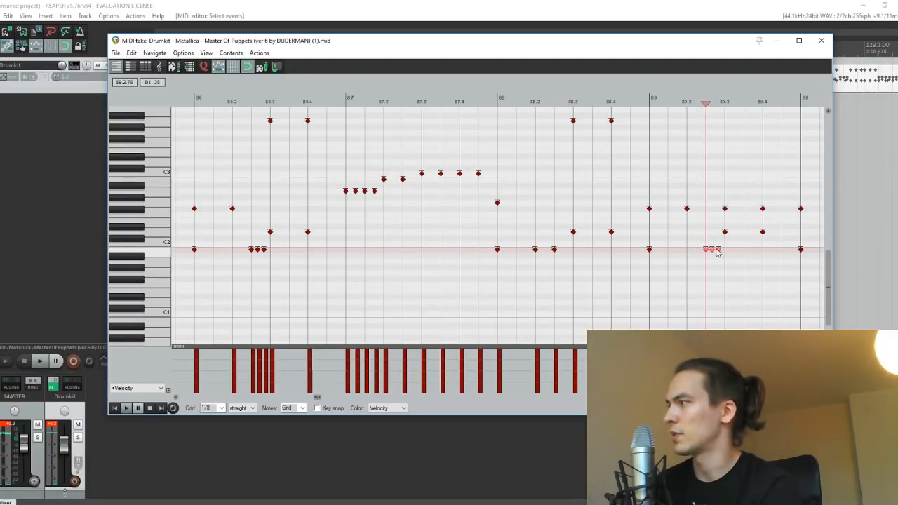
Play the drum part from beat 88.3 through the selected kick notes and stop it around measure 91.
click(573, 96)
key(space)
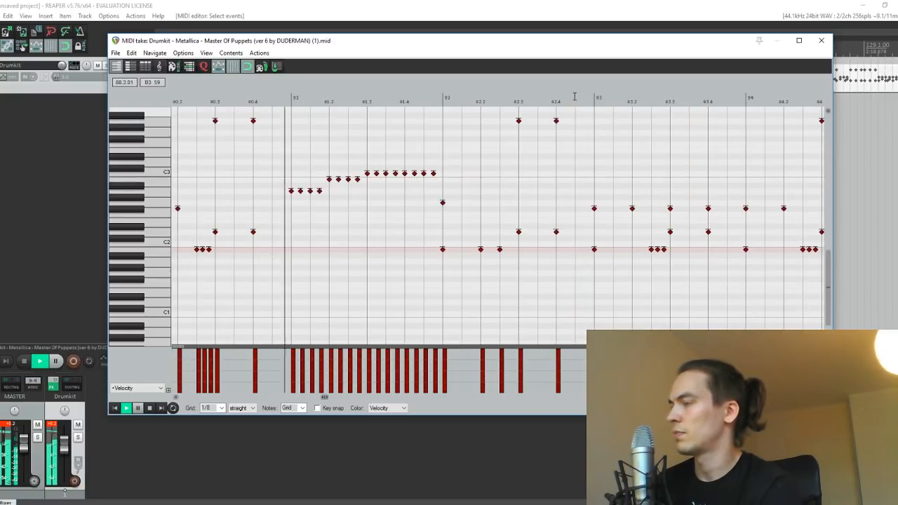
key(space)
scroll(517, 168, down, 6)
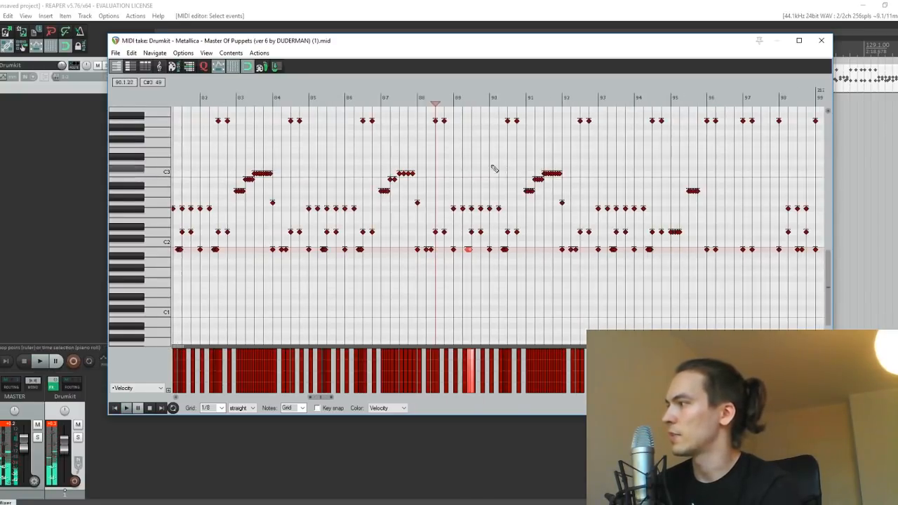
scroll(460, 210, up, 3)
scroll(460, 211, up, 2)
scroll(460, 208, down, 4)
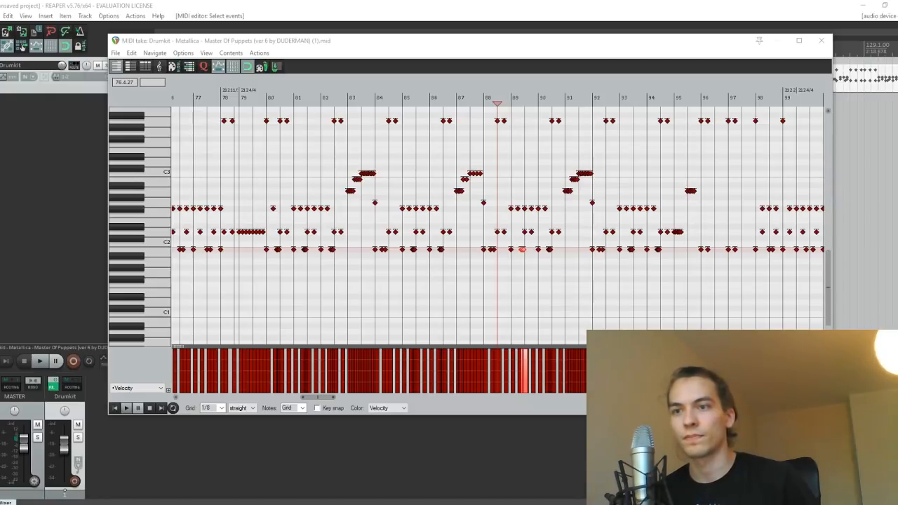
key(alt+Tab)
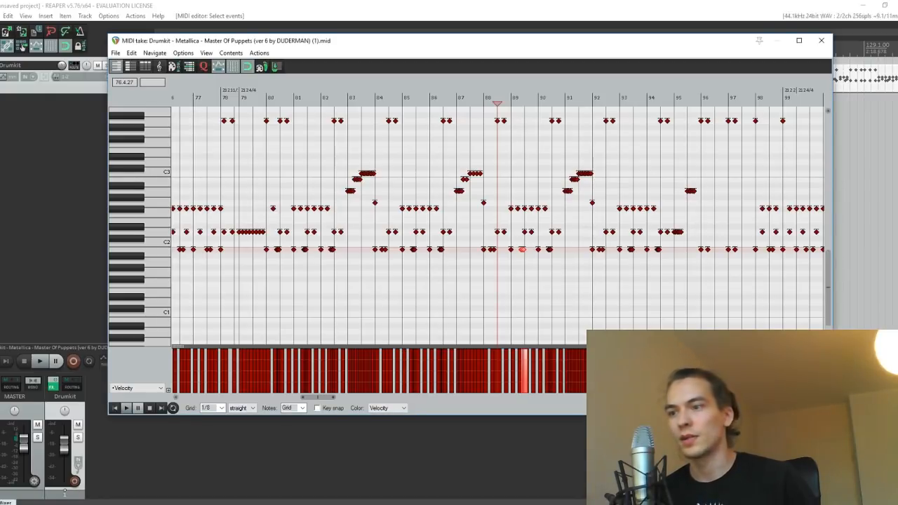